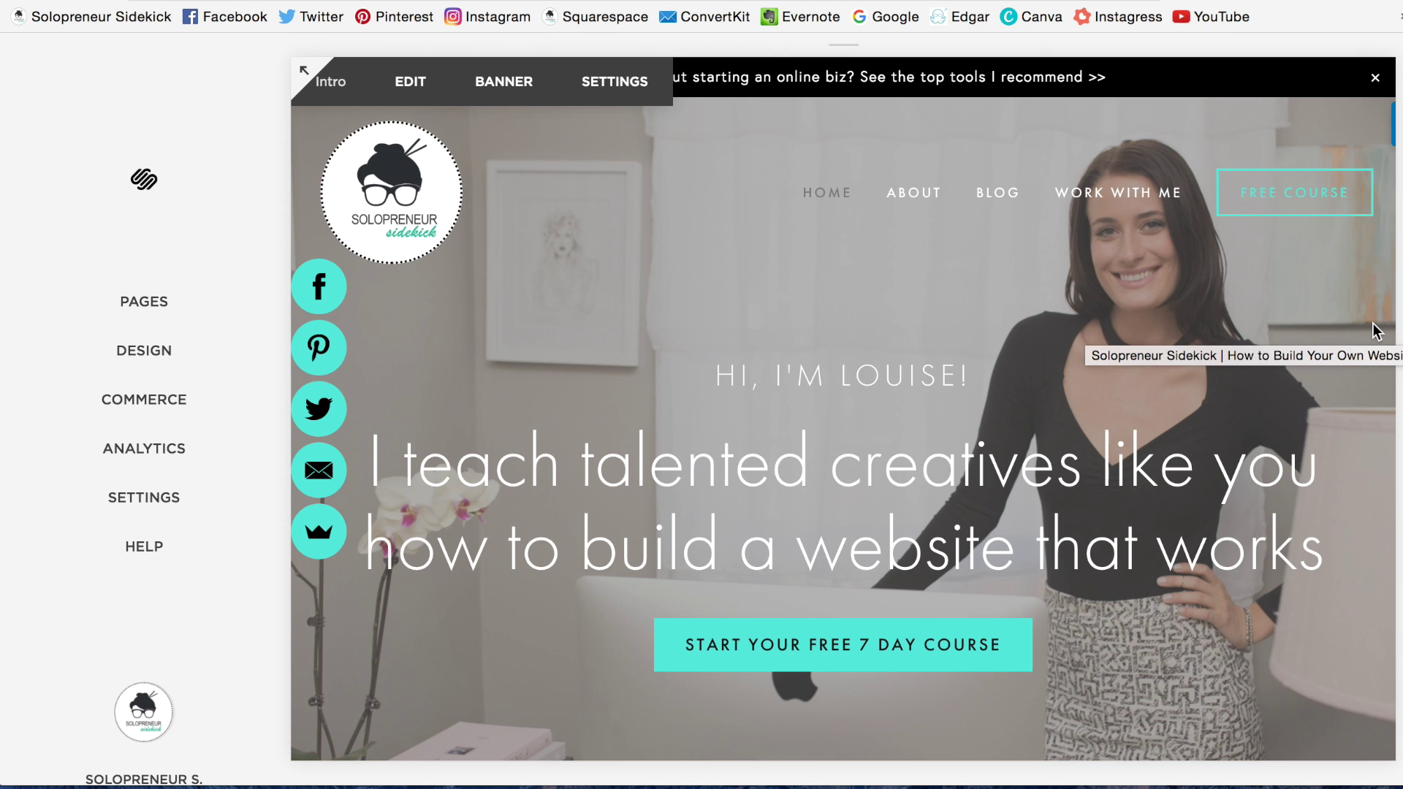
- Scroll through the example DIY coming-soon page, then view it full-screen
{"action": "scroll", "coordinate": [1340, 310], "scroll_direction": "down", "scroll_amount": 1}
{"action": "scroll", "coordinate": [1340, 310], "scroll_direction": "up", "scroll_amount": 1}
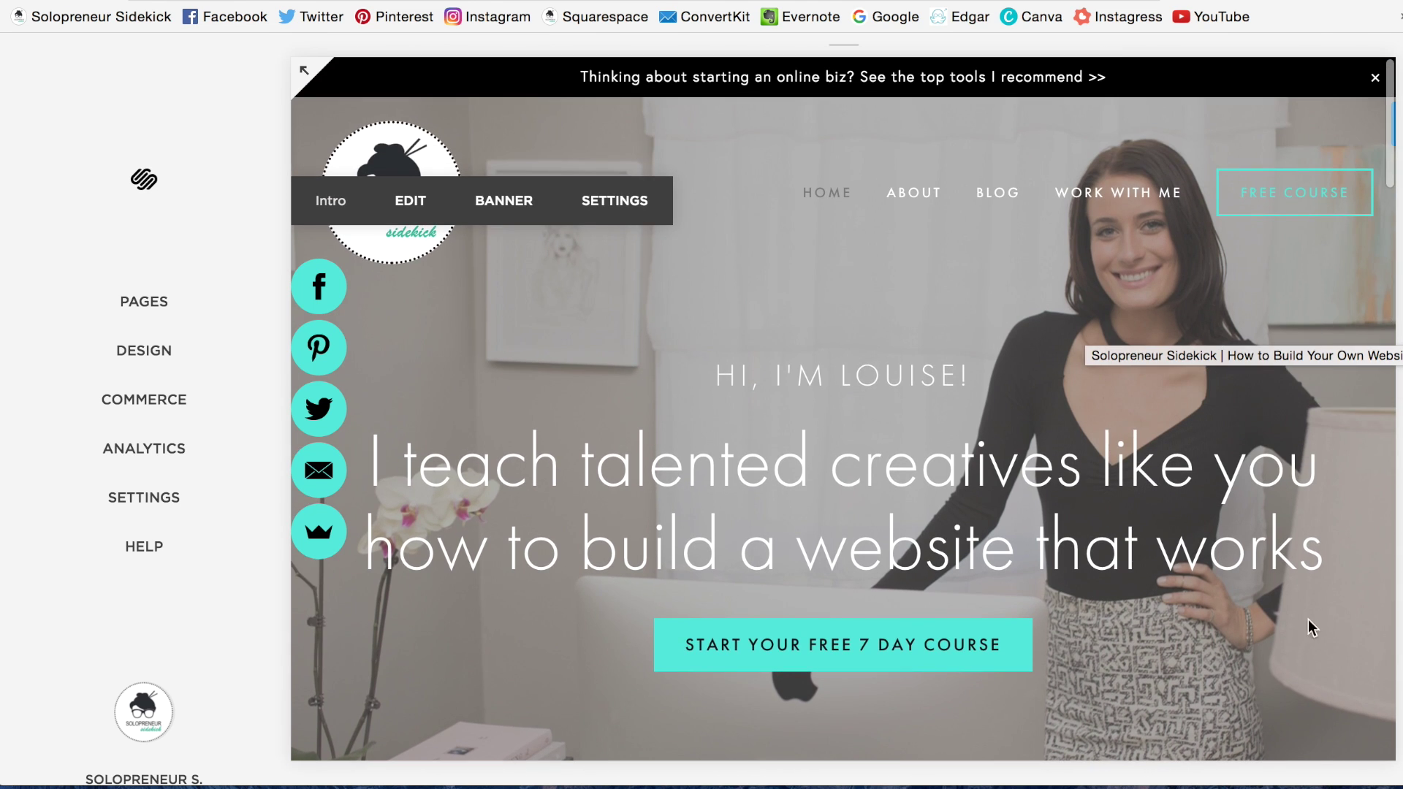
{"action": "scroll", "coordinate": [1335, 405], "scroll_direction": "down", "scroll_amount": 10}
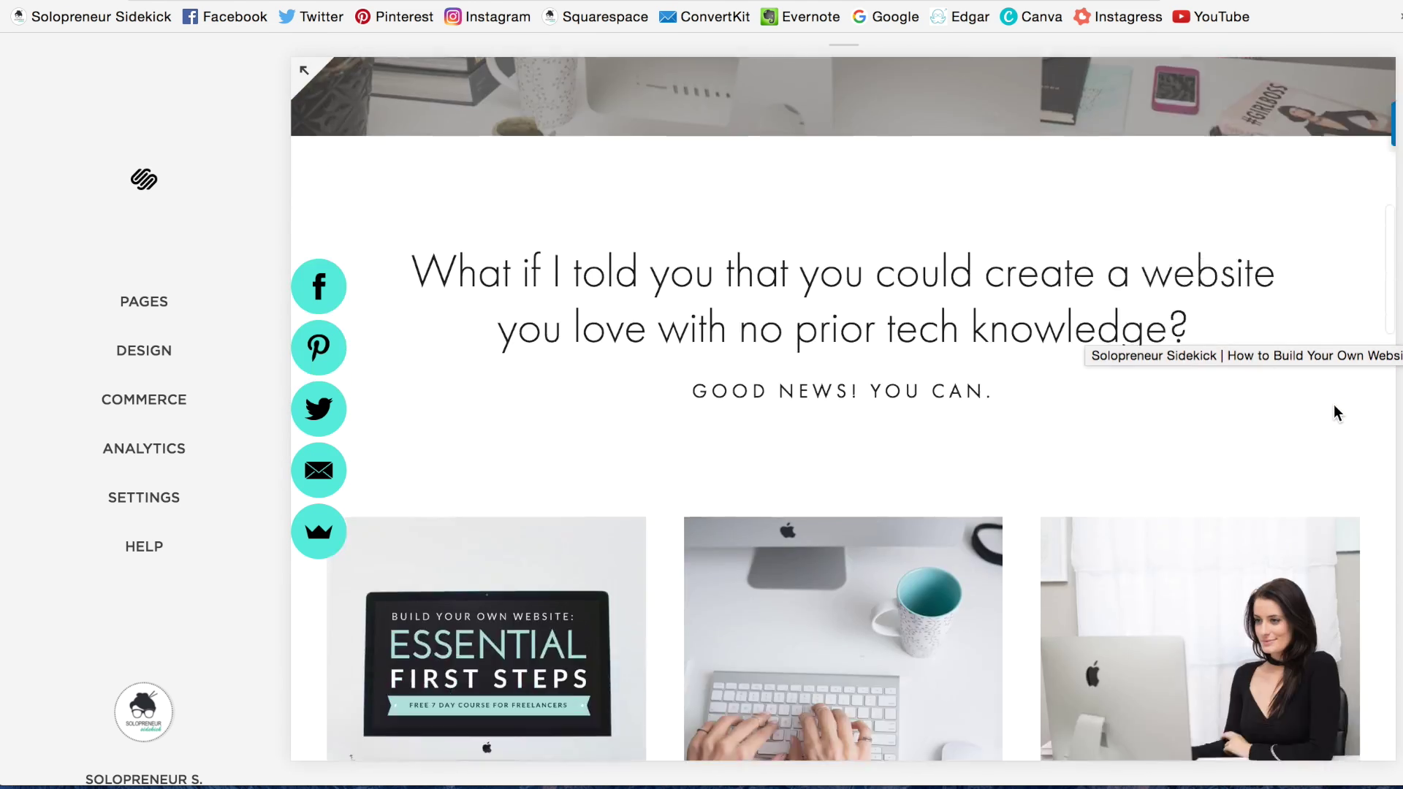
{"action": "scroll", "coordinate": [1334, 406], "scroll_direction": "down", "scroll_amount": 5}
{"action": "scroll", "coordinate": [1334, 405], "scroll_direction": "up", "scroll_amount": 12}
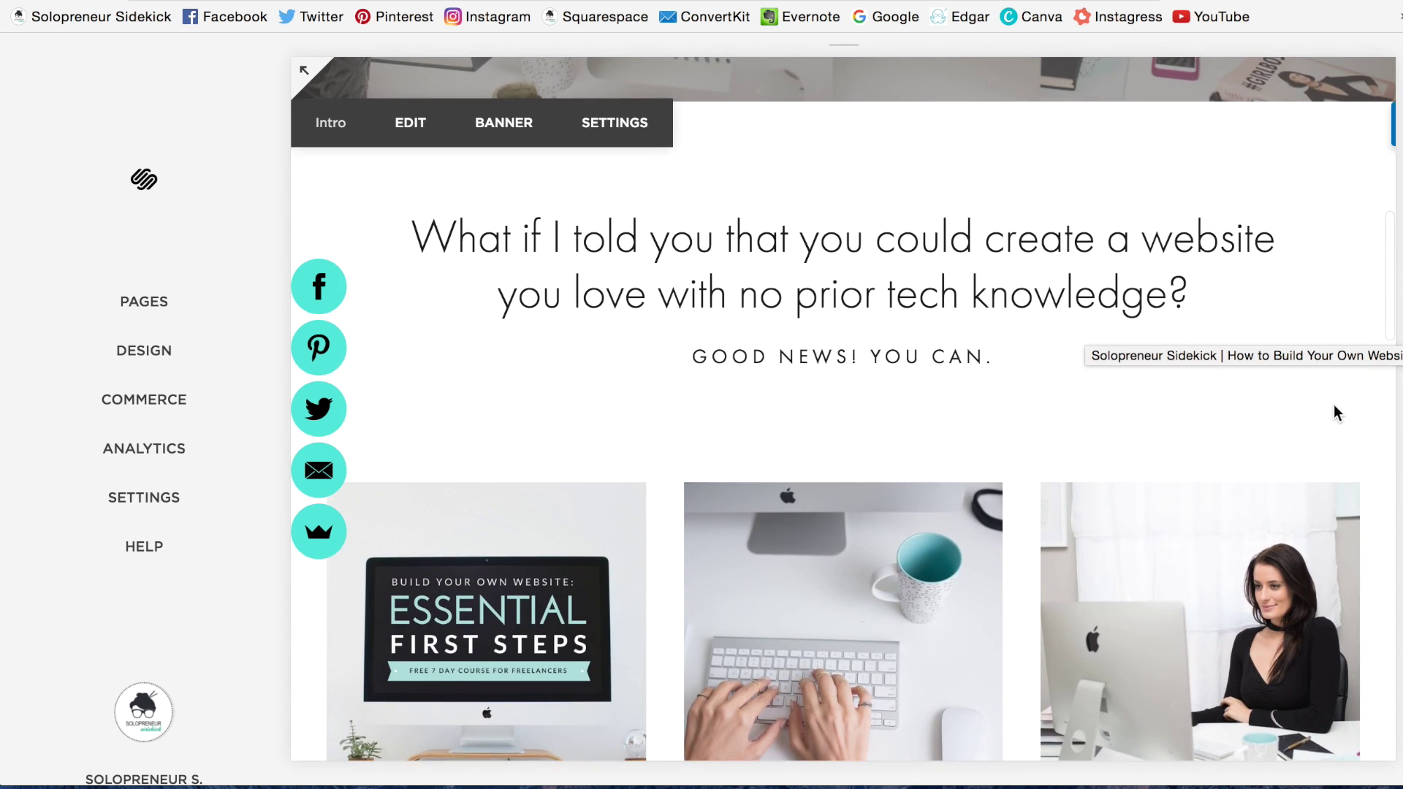
{"action": "scroll", "coordinate": [1334, 405], "scroll_direction": "up", "scroll_amount": 8}
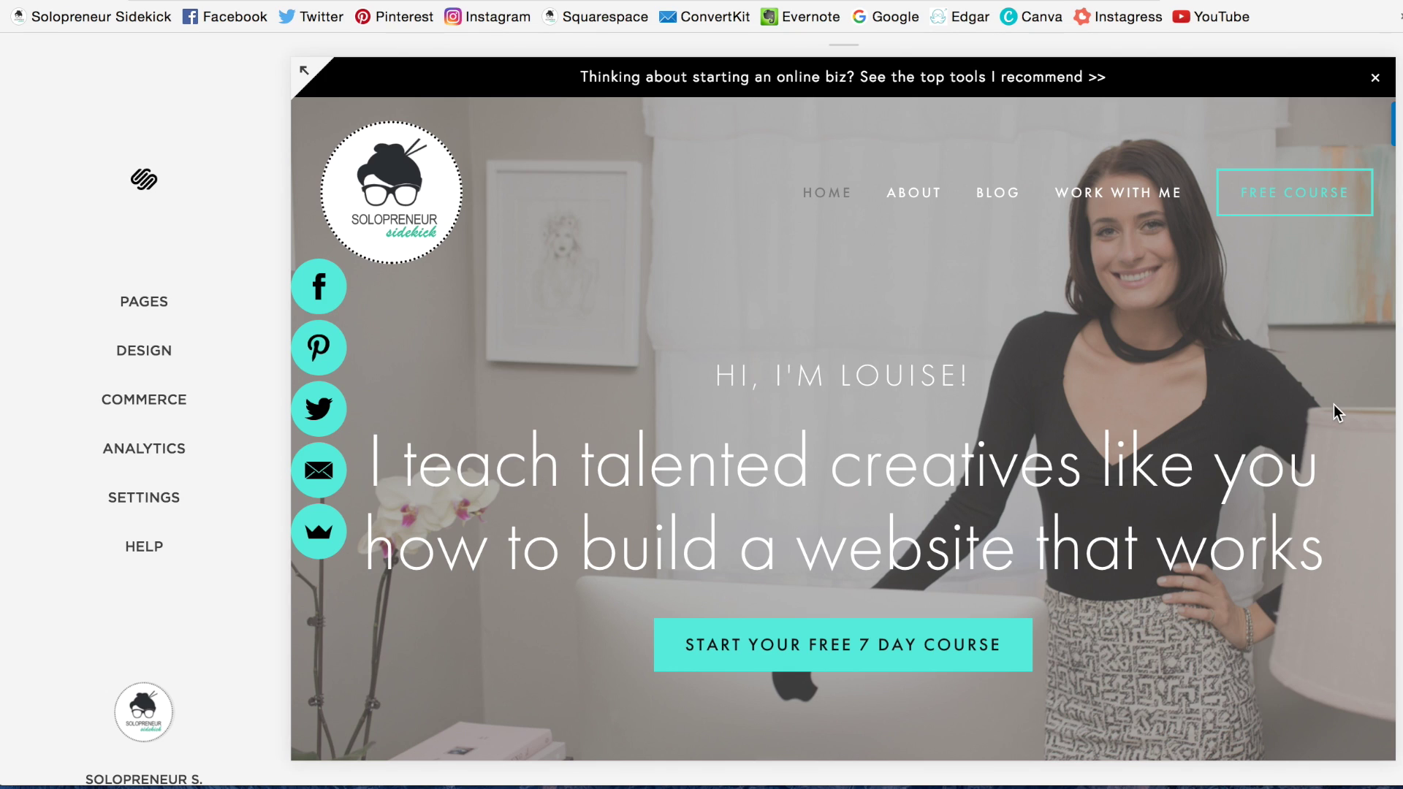
{"action": "left_click", "coordinate": [304, 70]}
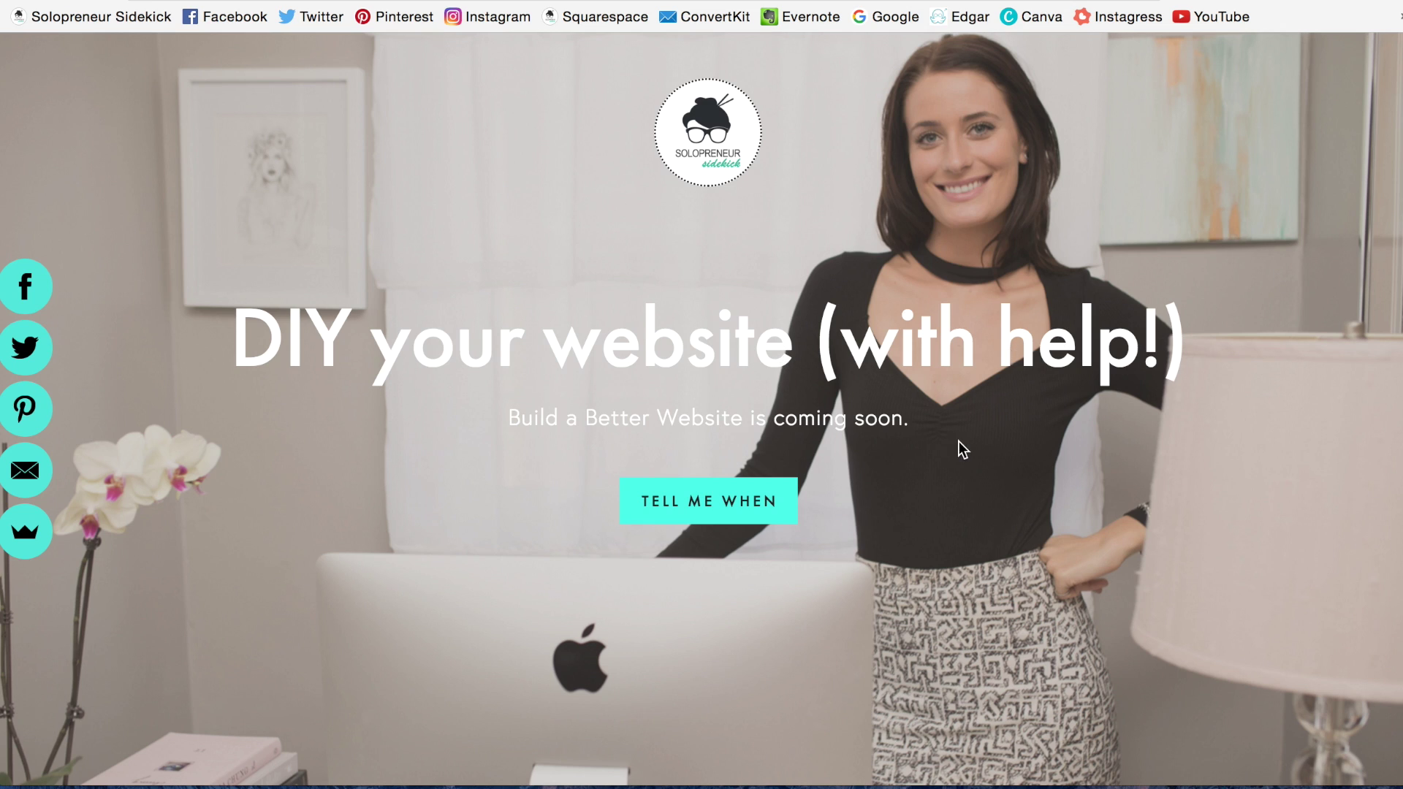
- Open the TELL ME WHEN waitlist form, try its first-name and email fields, then close it
{"action": "left_click", "coordinate": [693, 500]}
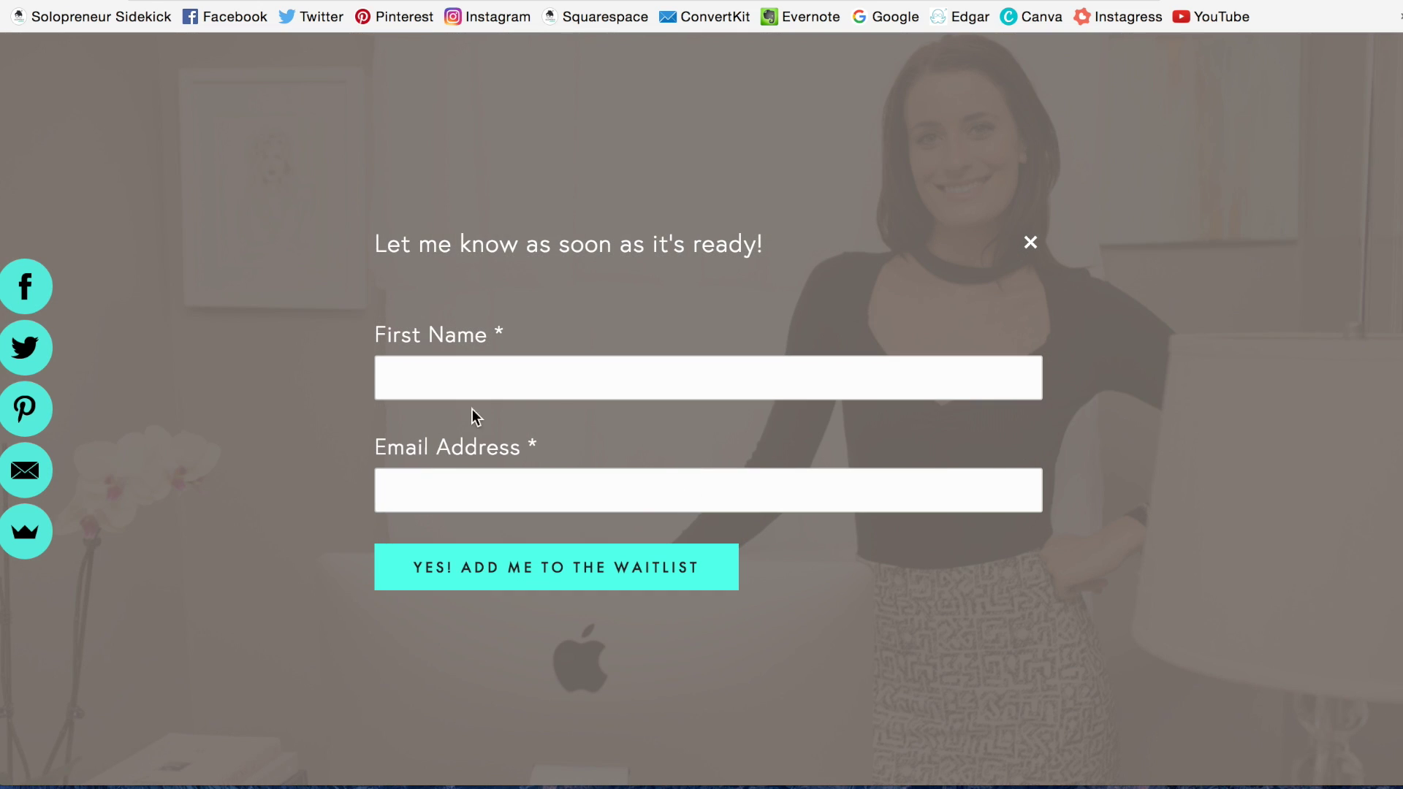
{"action": "left_click", "coordinate": [439, 390]}
{"action": "left_click", "coordinate": [471, 491]}
{"action": "left_click", "coordinate": [1031, 245]}
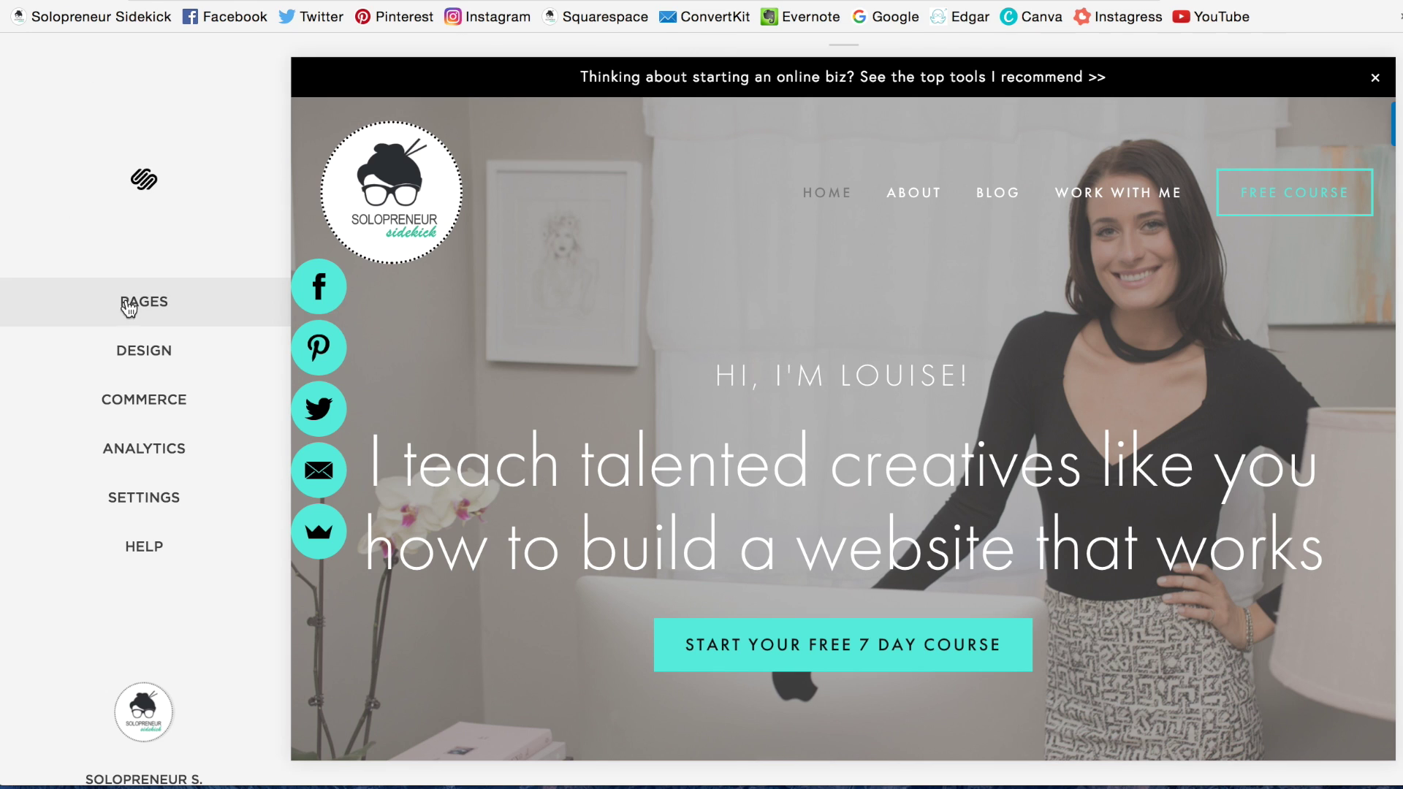
- Show the site's pages list and scroll down to the Not Linked section
{"action": "left_click", "coordinate": [144, 317]}
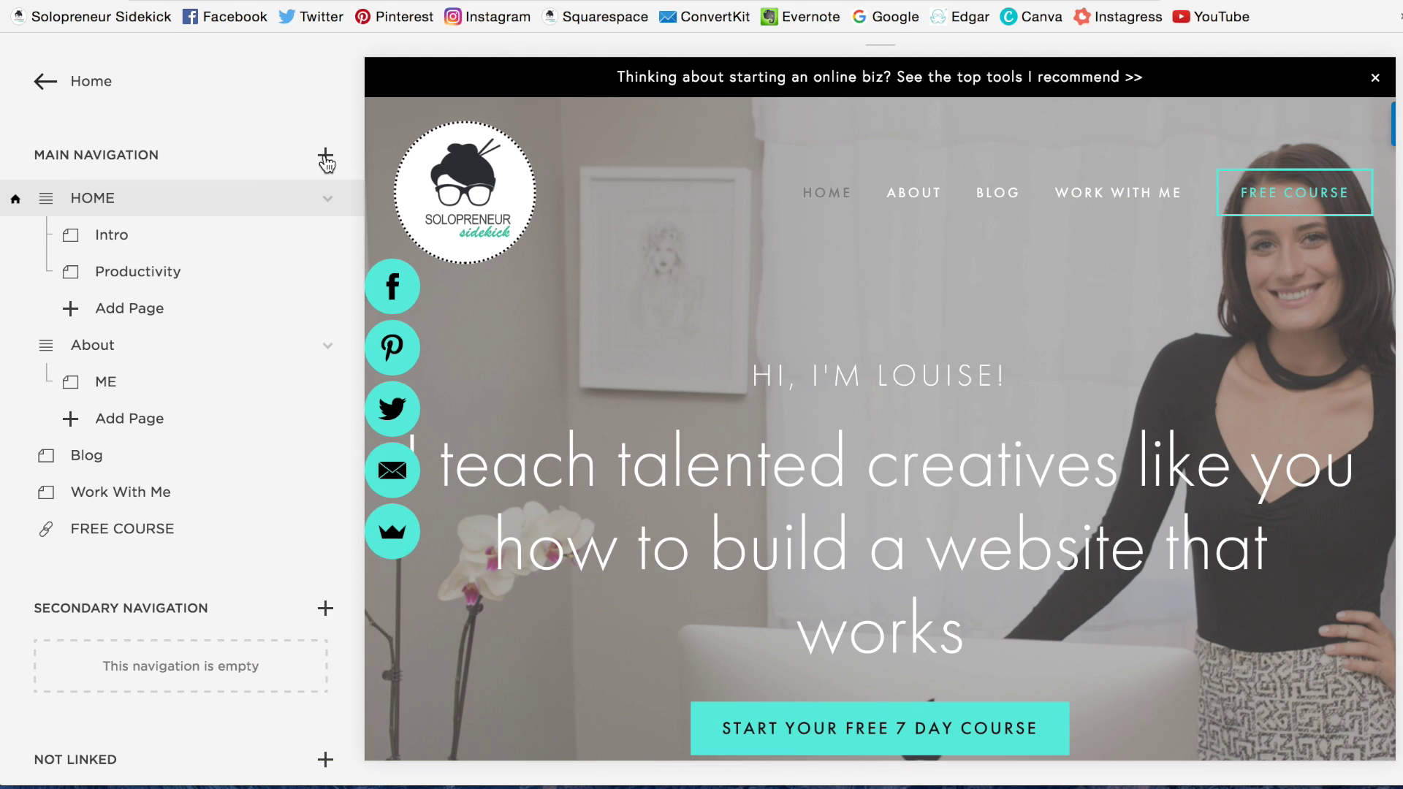
{"action": "mouse_move", "coordinate": [320, 197]}
{"action": "scroll", "coordinate": [357, 197], "scroll_direction": "down", "scroll_amount": 3}
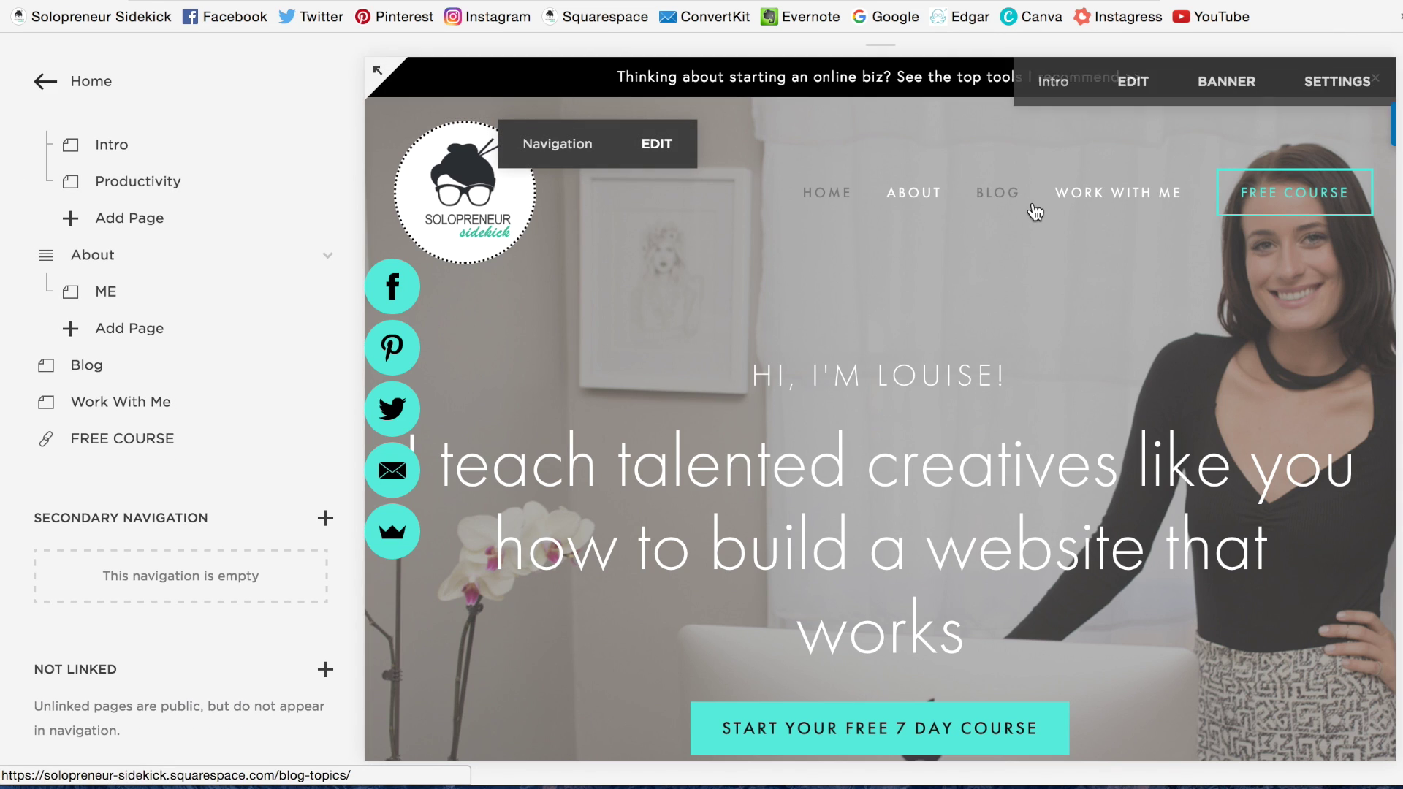
{"action": "scroll", "coordinate": [147, 332], "scroll_direction": "down", "scroll_amount": 10}
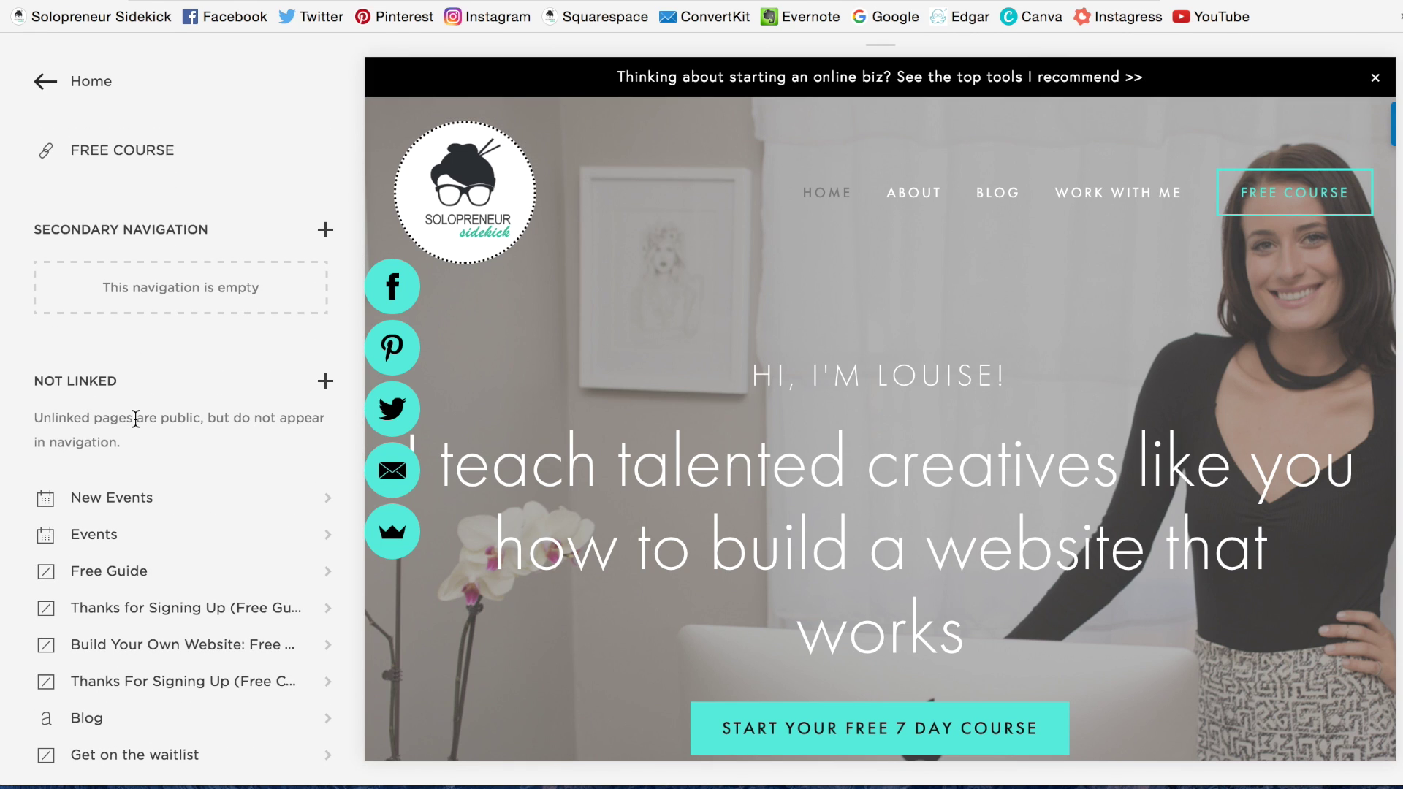
- Add an unlinked Cover Page named 'Test Landing Page' and open it for editing
{"action": "left_click", "coordinate": [329, 386]}
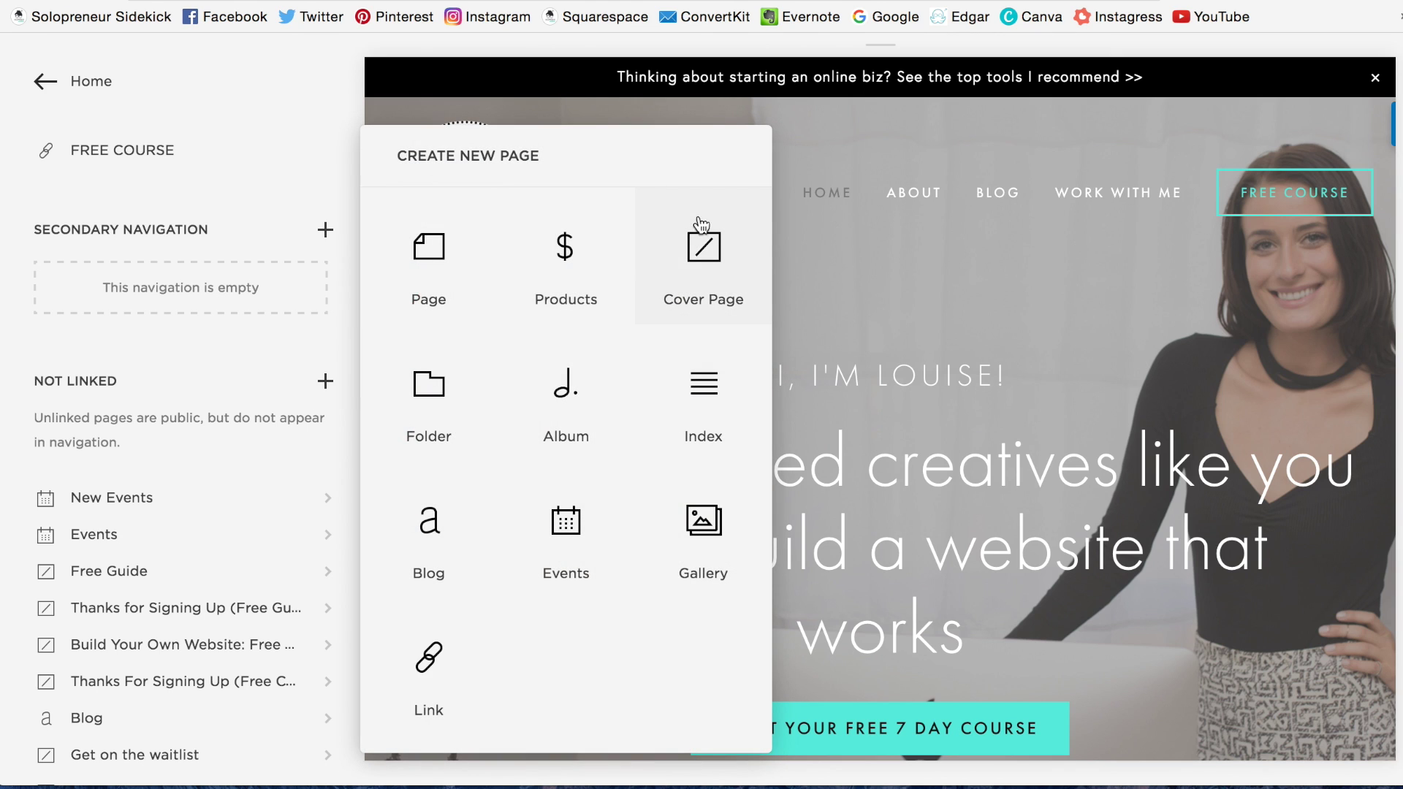
{"action": "left_click", "coordinate": [692, 251]}
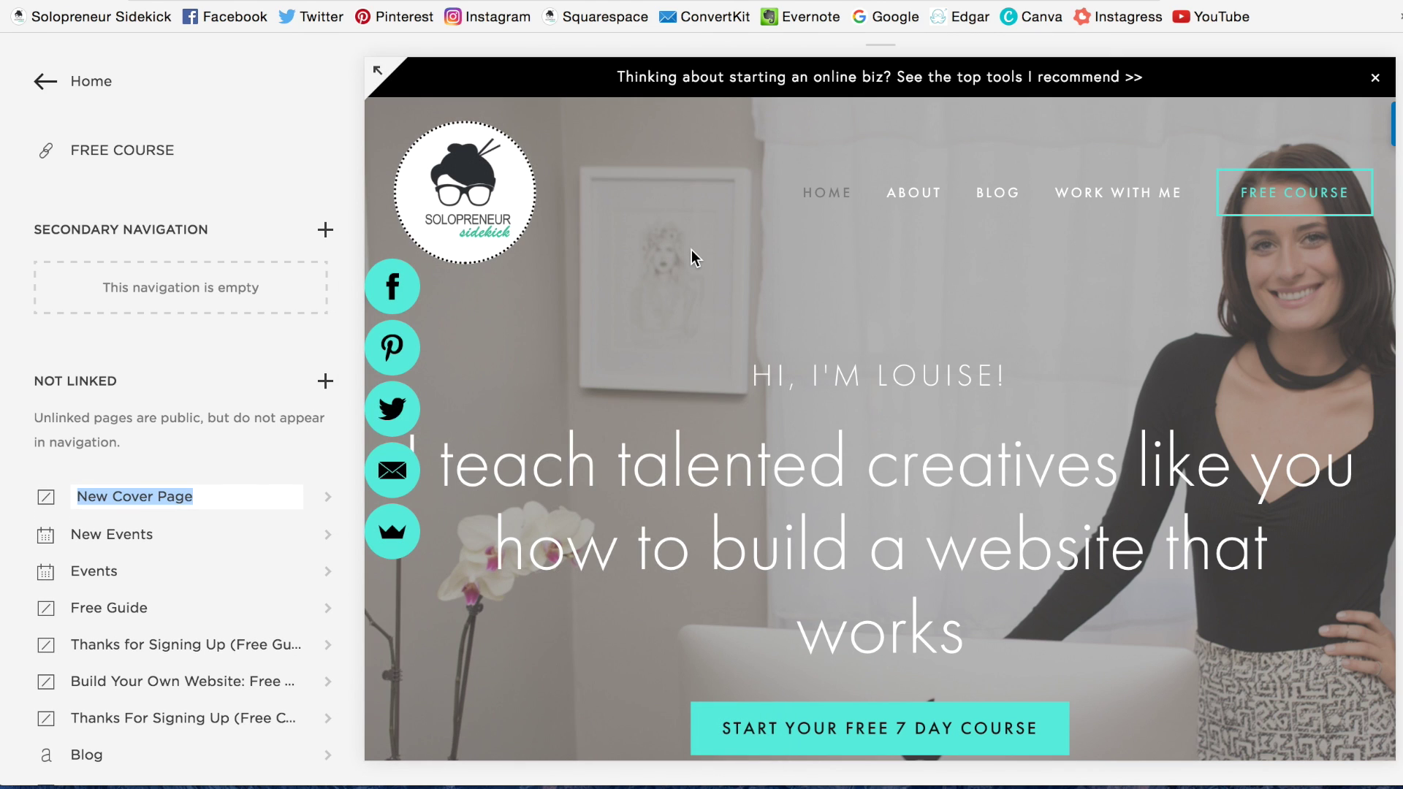
{"action": "type", "text": "Test La"}
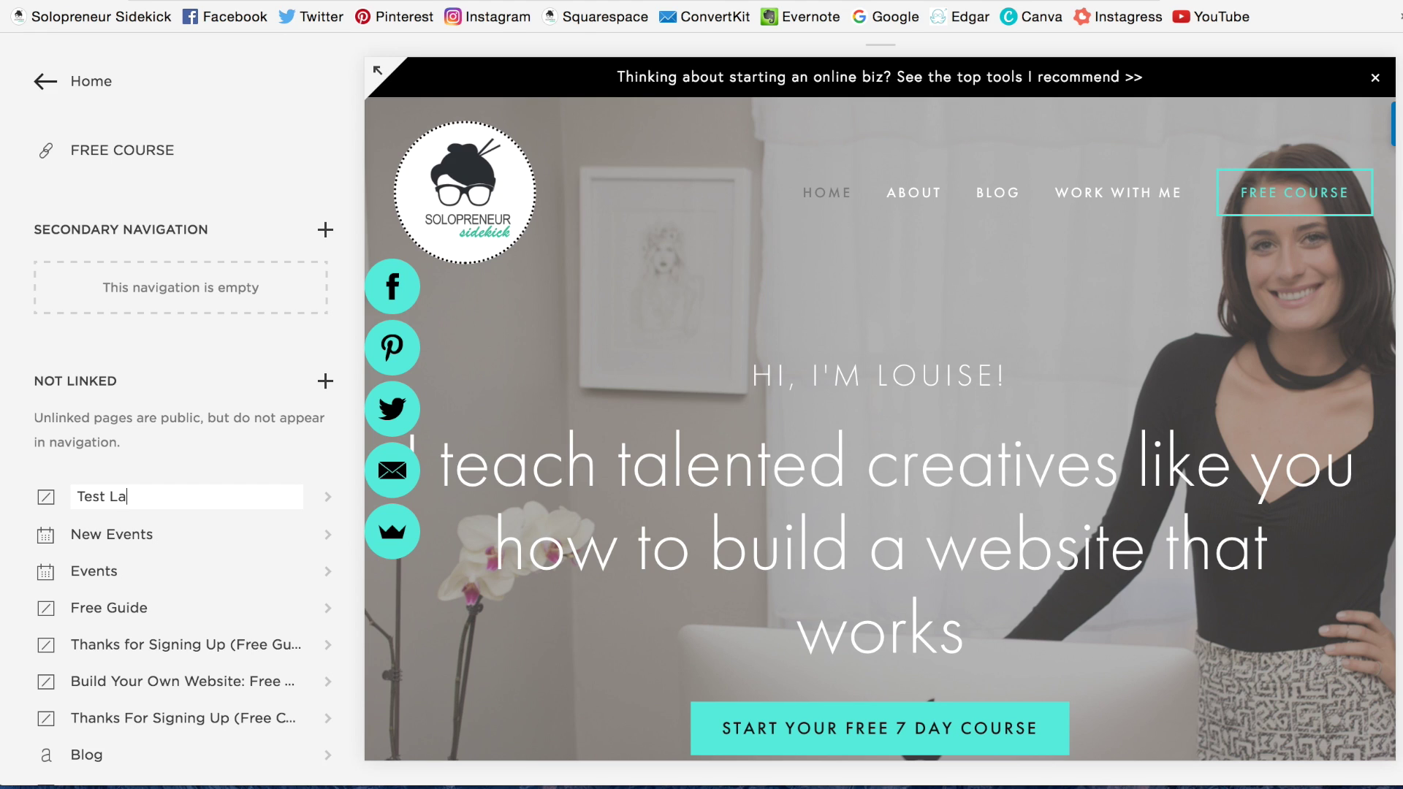
{"action": "type", "text": "nding Page"}
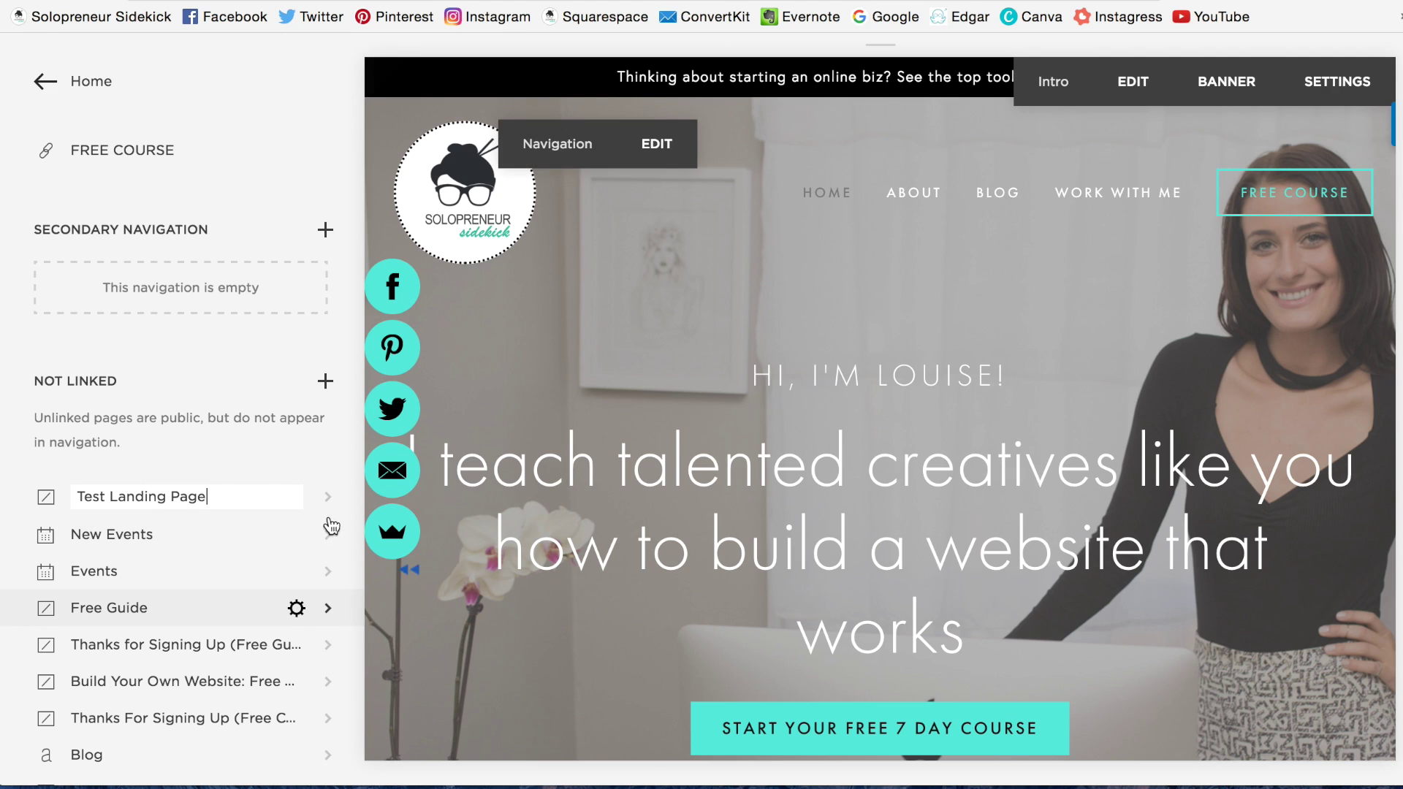
{"action": "left_click", "coordinate": [324, 497]}
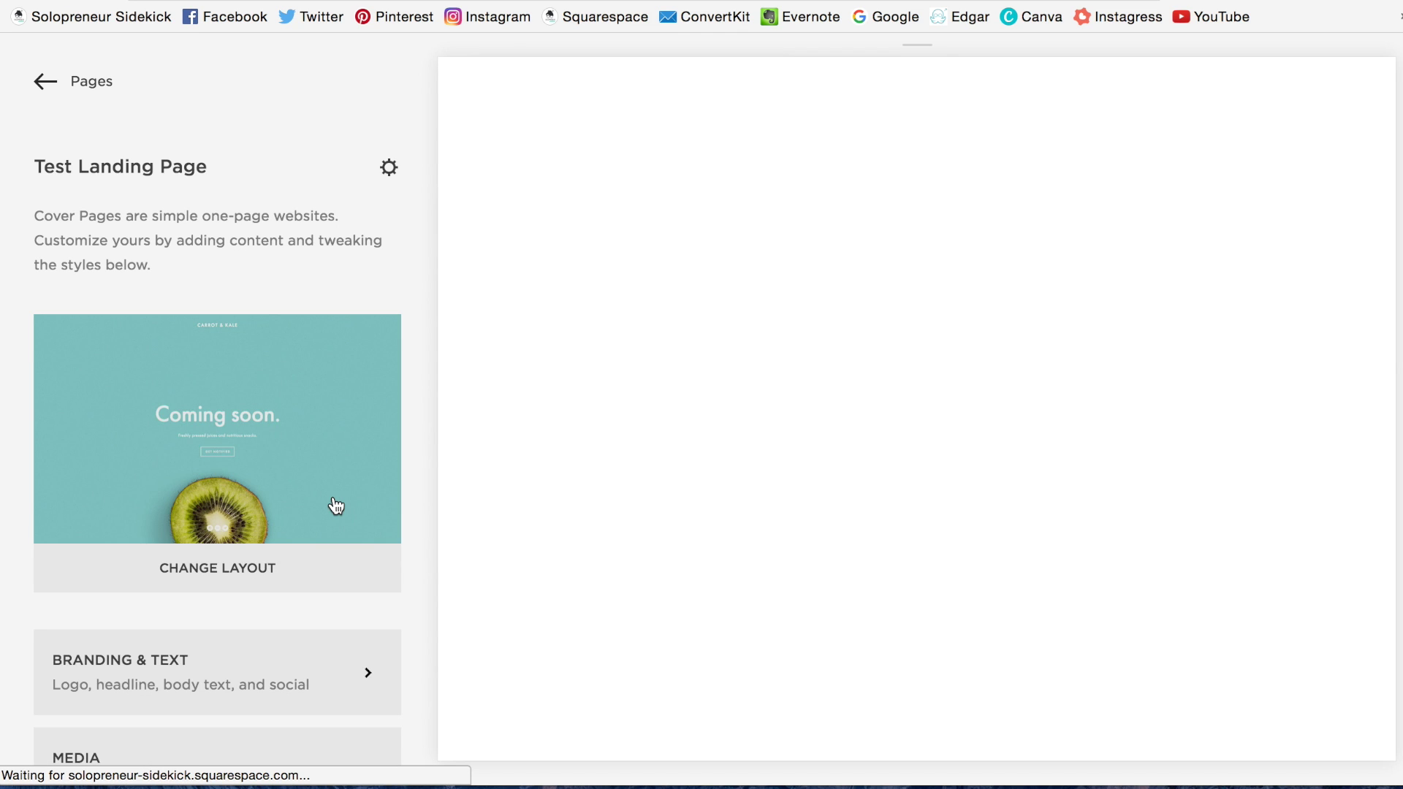
- Browse the cover page layouts, keep the kiwi Cover layout, and preview it at full width
{"action": "left_click", "coordinate": [211, 584]}
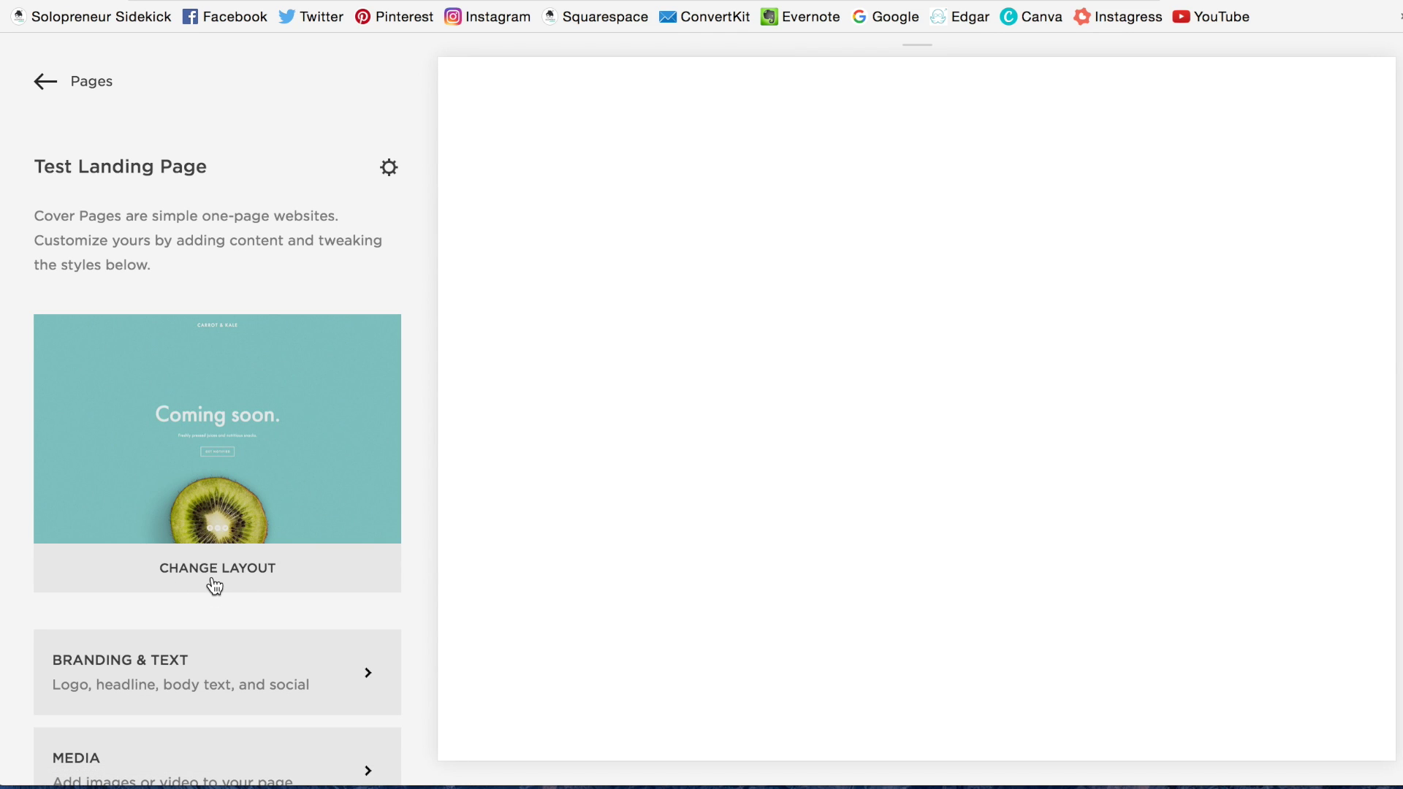
{"action": "left_click", "coordinate": [213, 584]}
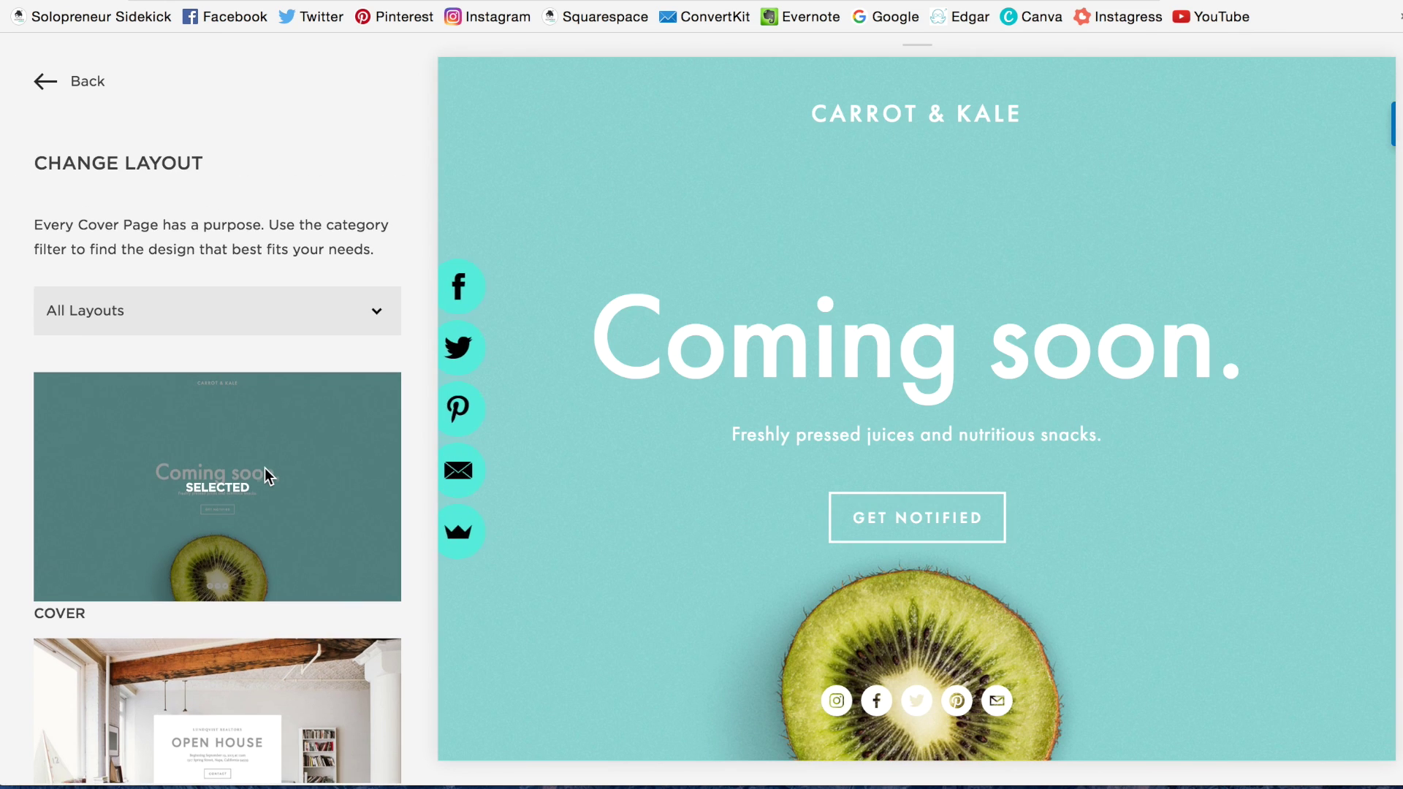
{"action": "scroll", "coordinate": [265, 475], "scroll_direction": "down", "scroll_amount": 3}
{"action": "scroll", "coordinate": [370, 419], "scroll_direction": "down", "scroll_amount": 4}
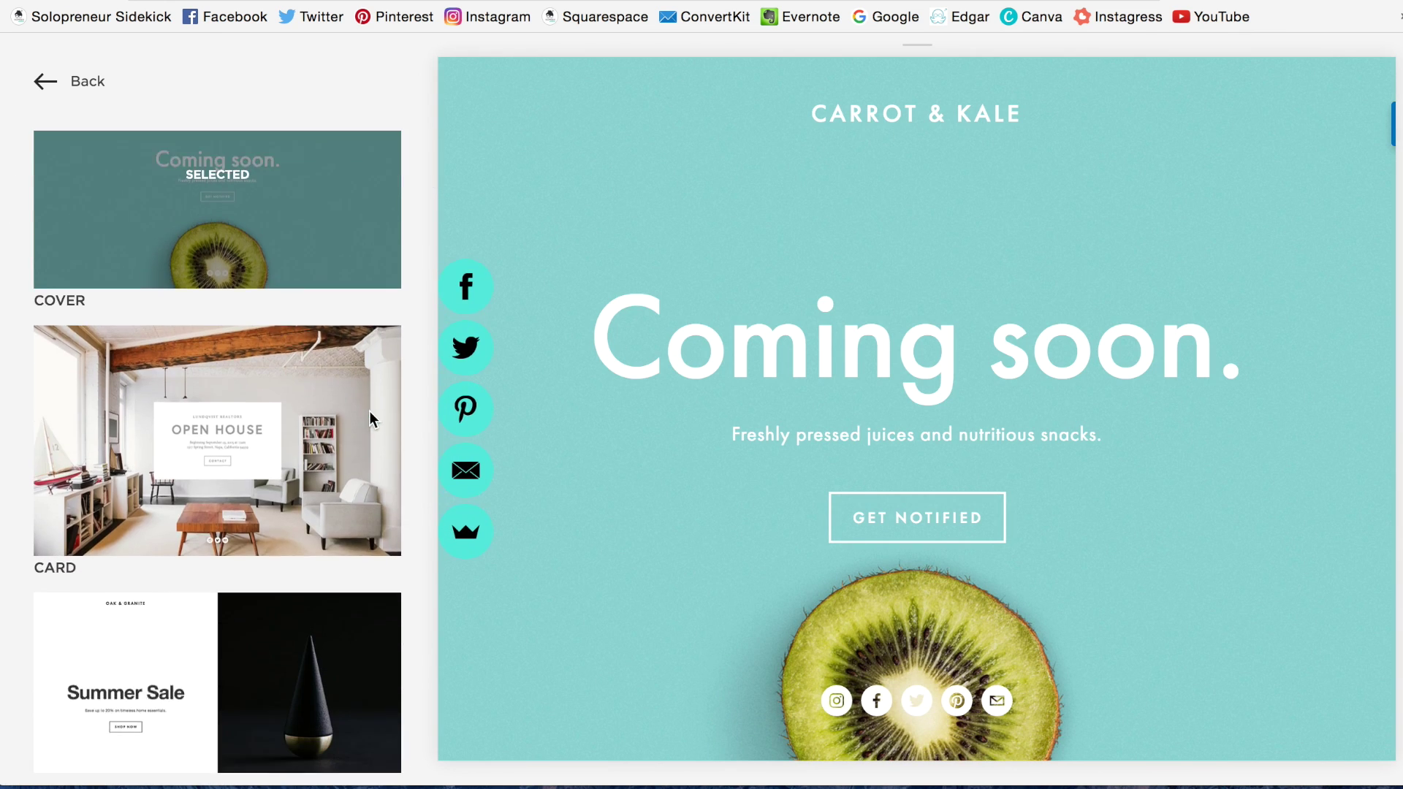
{"action": "scroll", "coordinate": [371, 420], "scroll_direction": "down", "scroll_amount": 5}
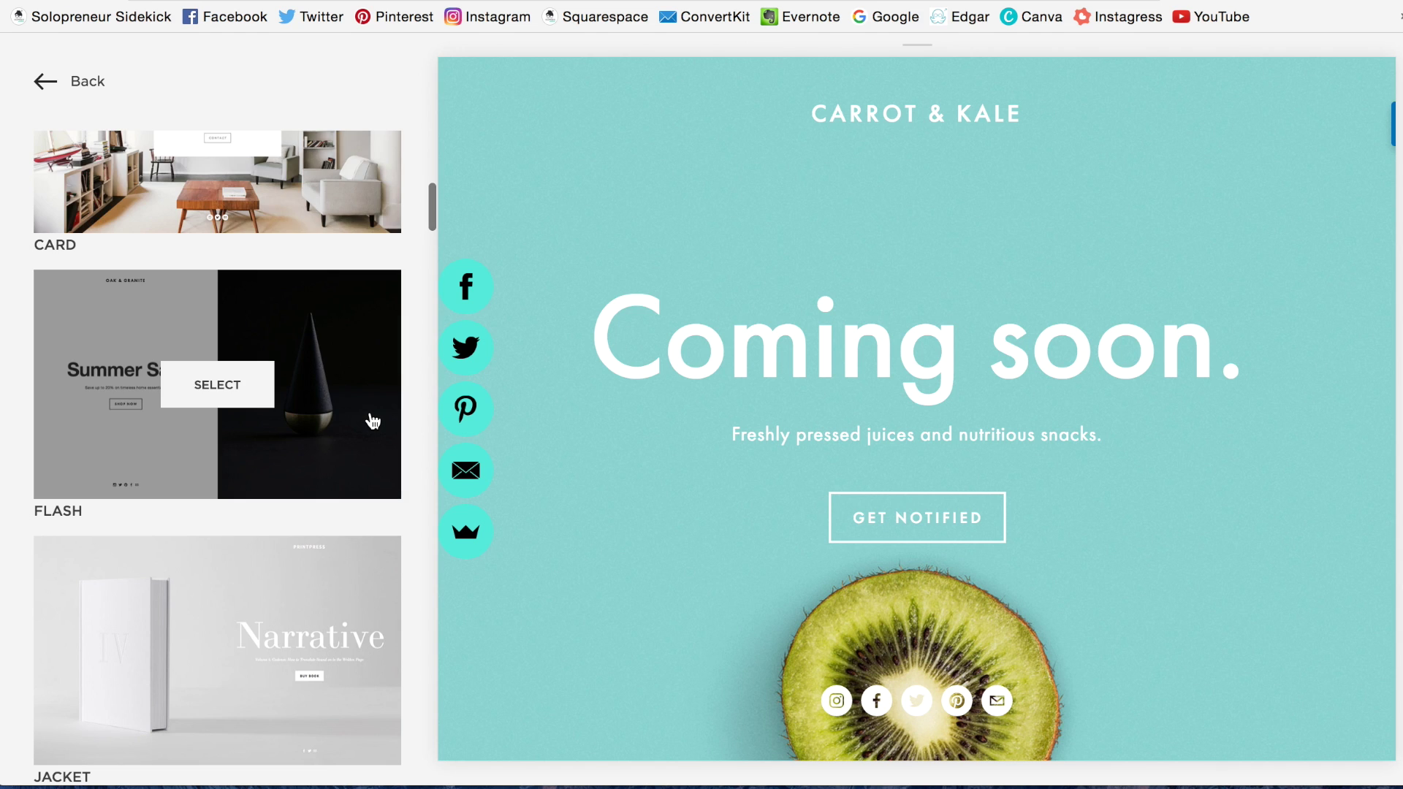
{"action": "scroll", "coordinate": [373, 422], "scroll_direction": "down", "scroll_amount": 6}
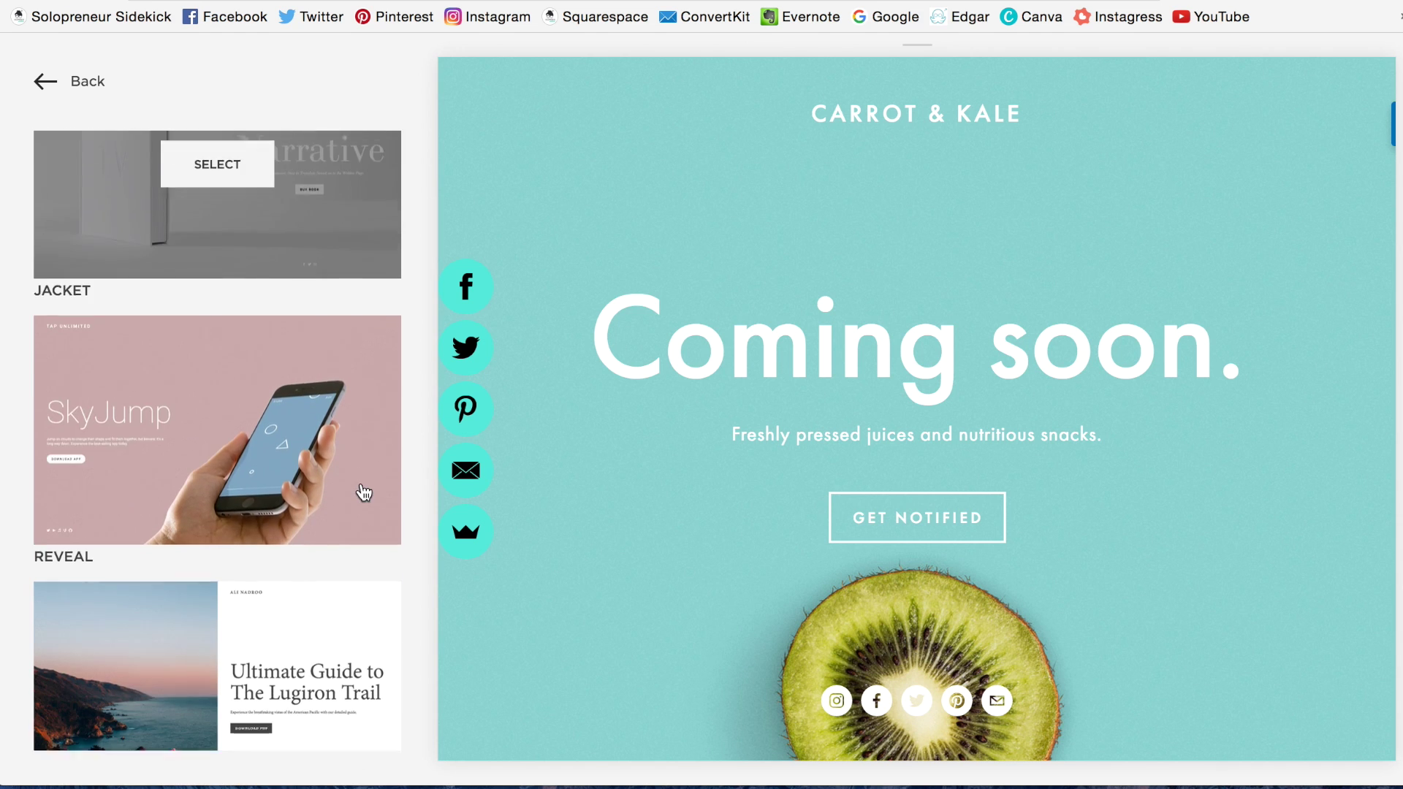
{"action": "scroll", "coordinate": [363, 493], "scroll_direction": "down", "scroll_amount": 6}
{"action": "scroll", "coordinate": [363, 494], "scroll_direction": "up", "scroll_amount": 12}
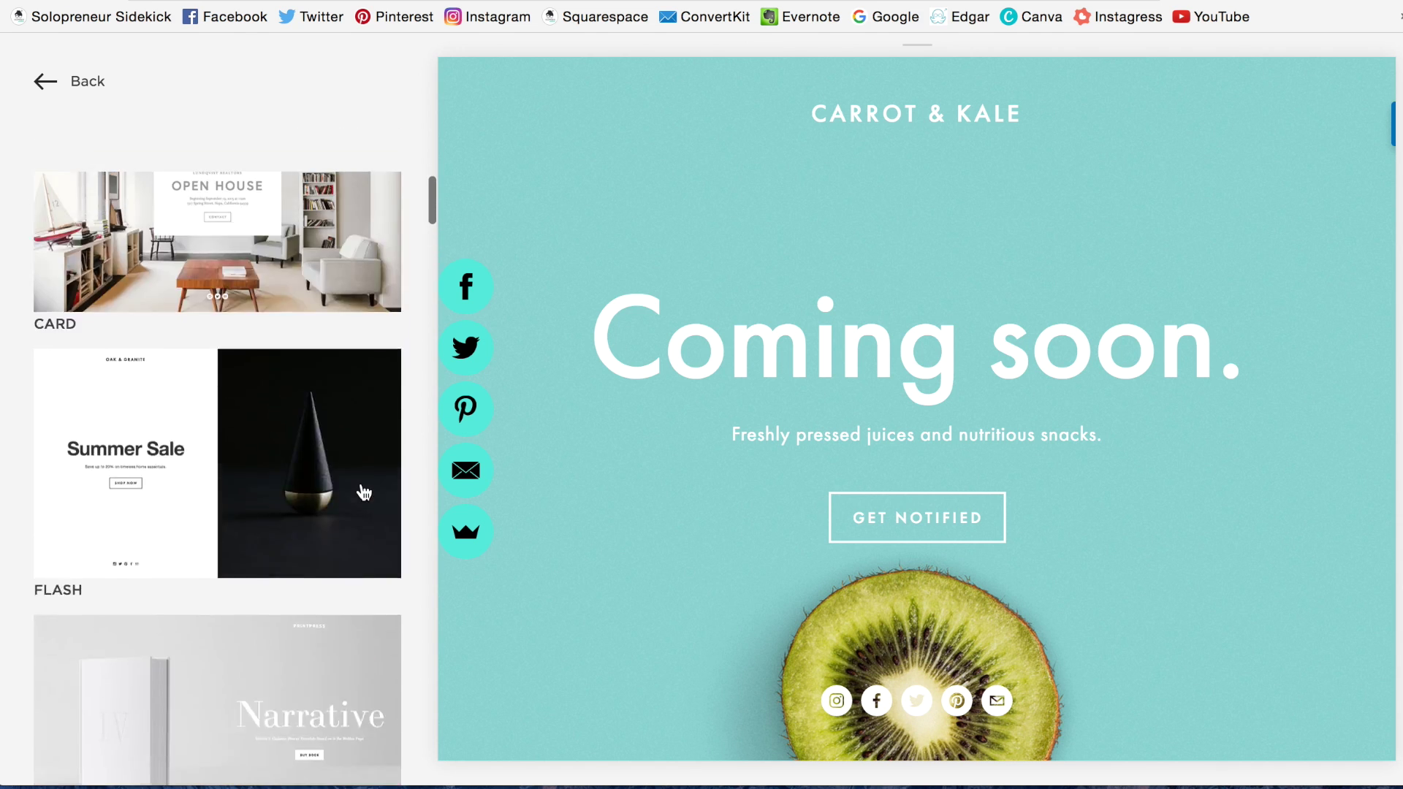
{"action": "scroll", "coordinate": [363, 494], "scroll_direction": "up", "scroll_amount": 8}
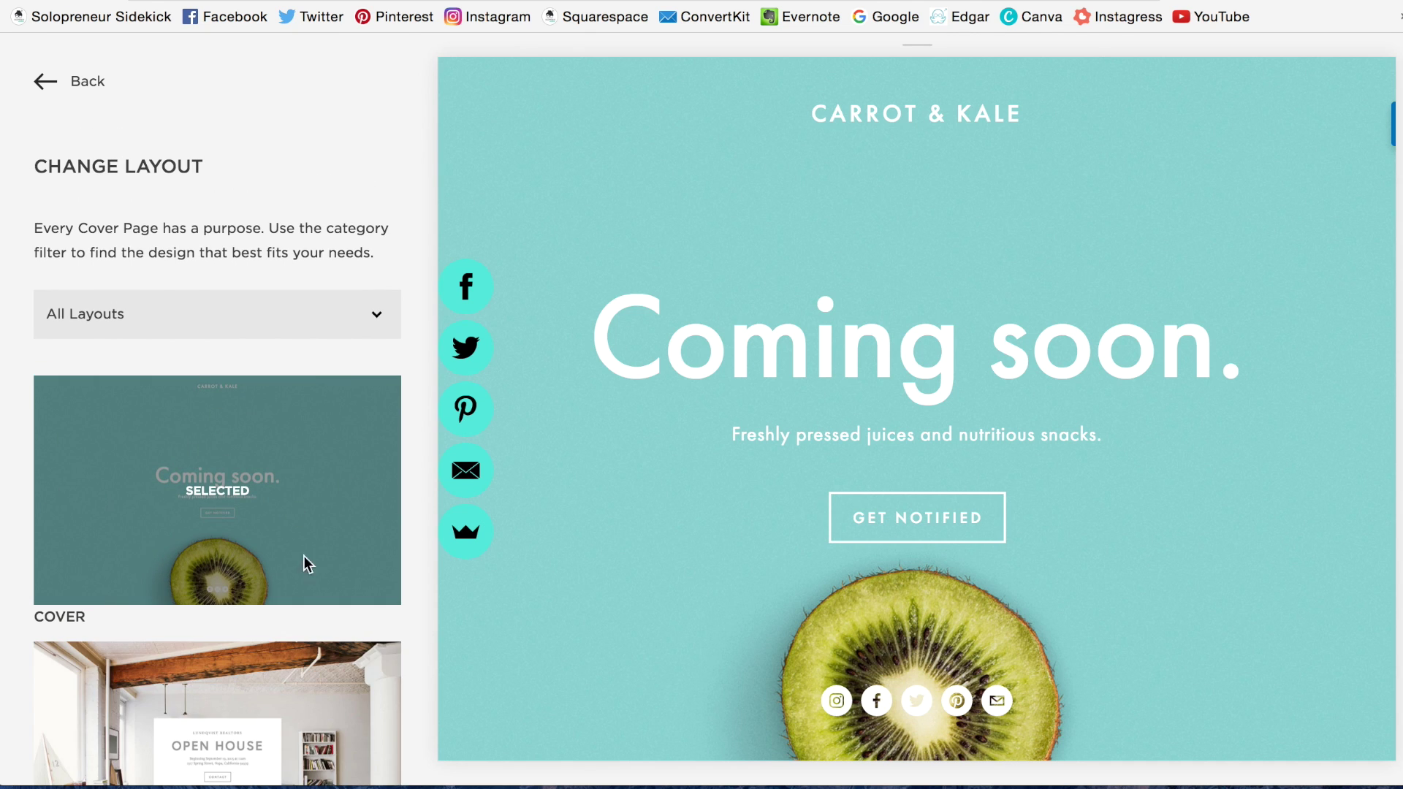
{"action": "left_click", "coordinate": [446, 67]}
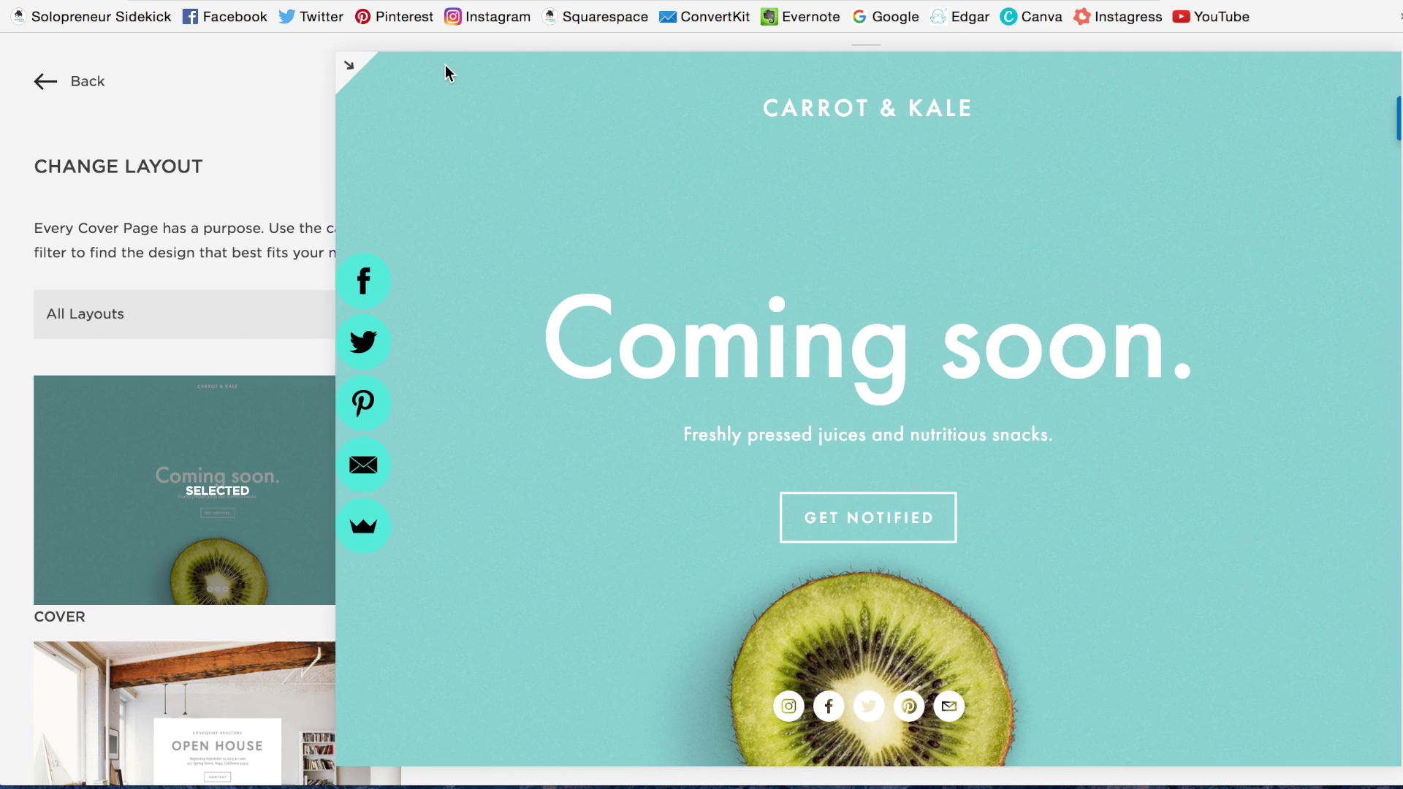
{"action": "left_click", "coordinate": [11, 46]}
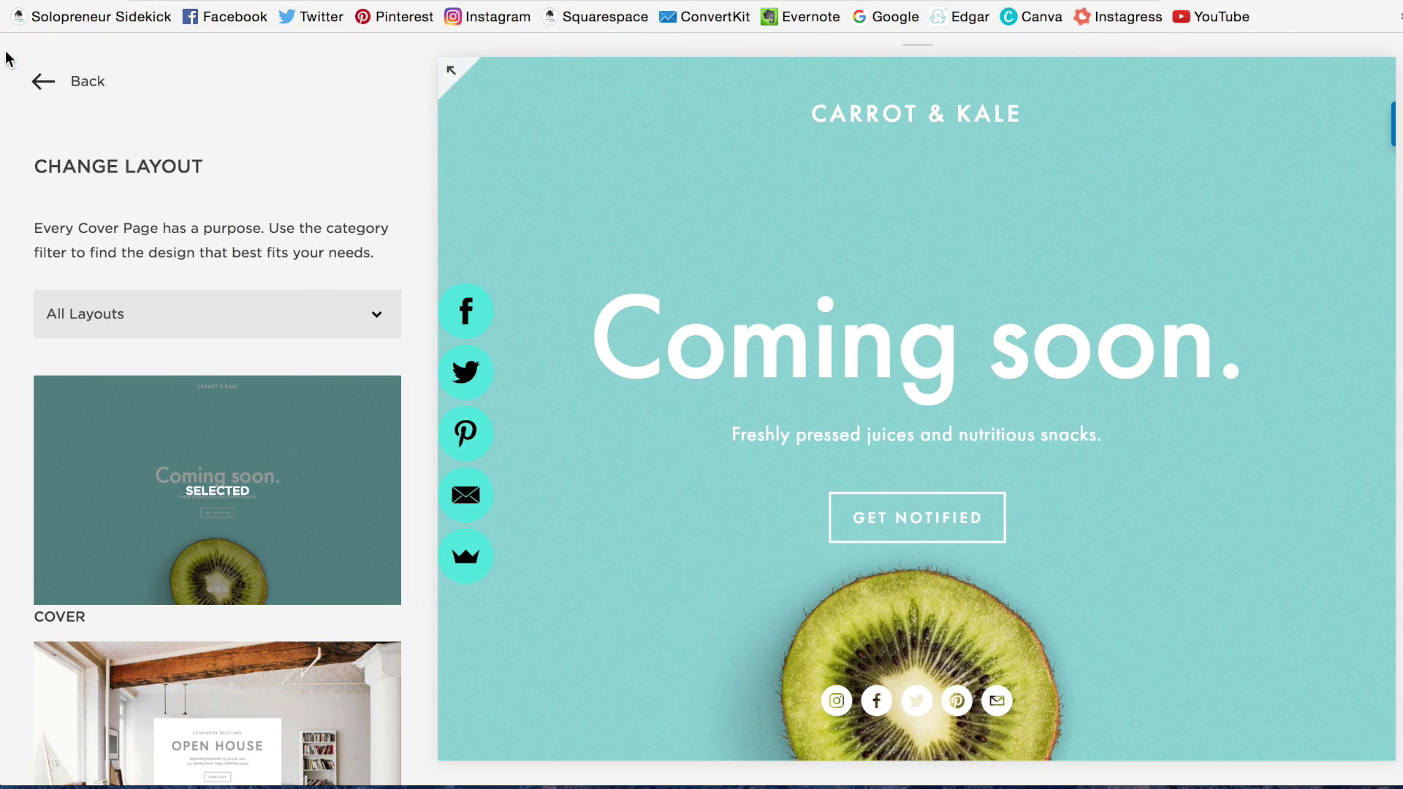
- Keep the Cover layout and change the brand name from Carrot & Kale to 'Solopreneur Sidekick'
{"action": "left_click", "coordinate": [36, 80]}
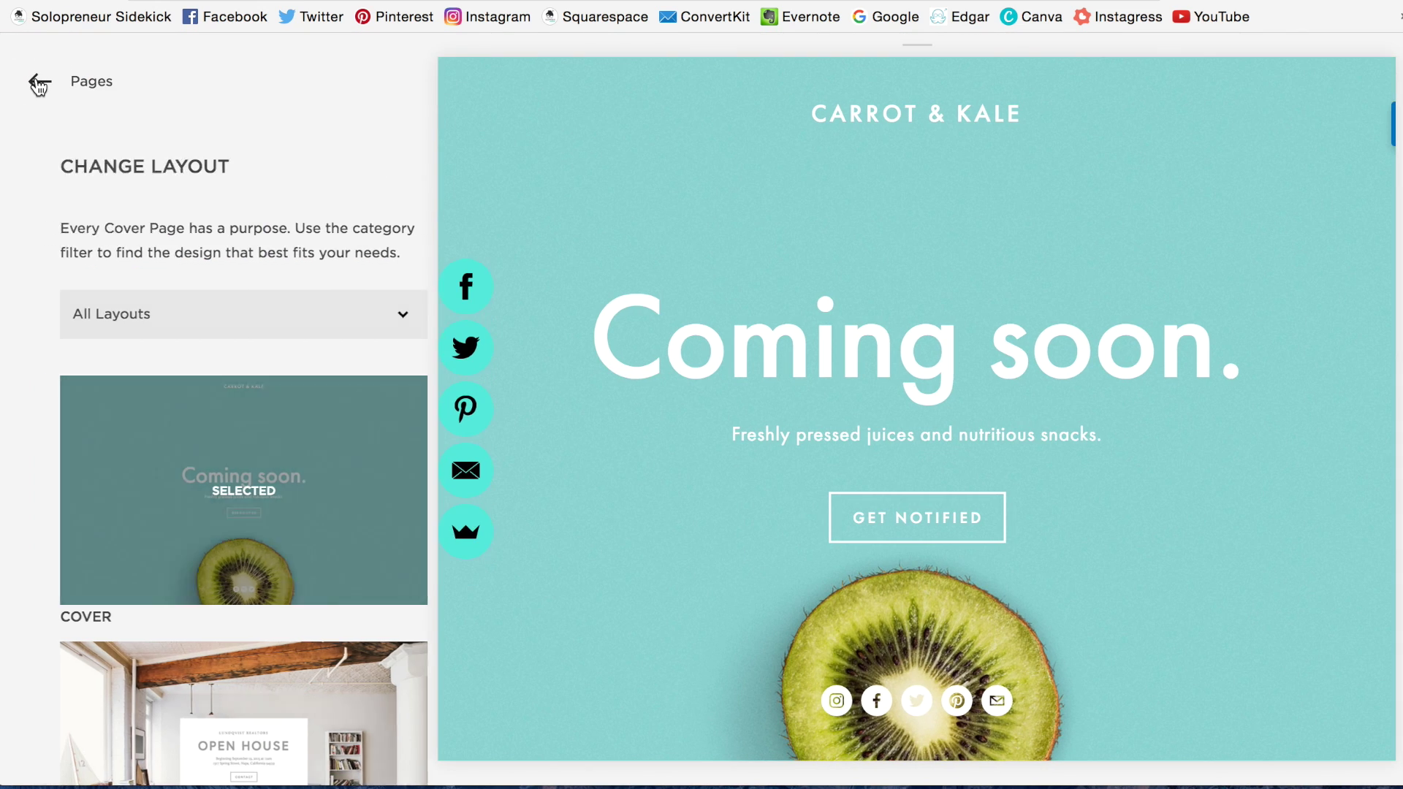
{"action": "scroll", "coordinate": [389, 442], "scroll_direction": "down", "scroll_amount": 3}
{"action": "scroll", "coordinate": [389, 441], "scroll_direction": "down", "scroll_amount": 2}
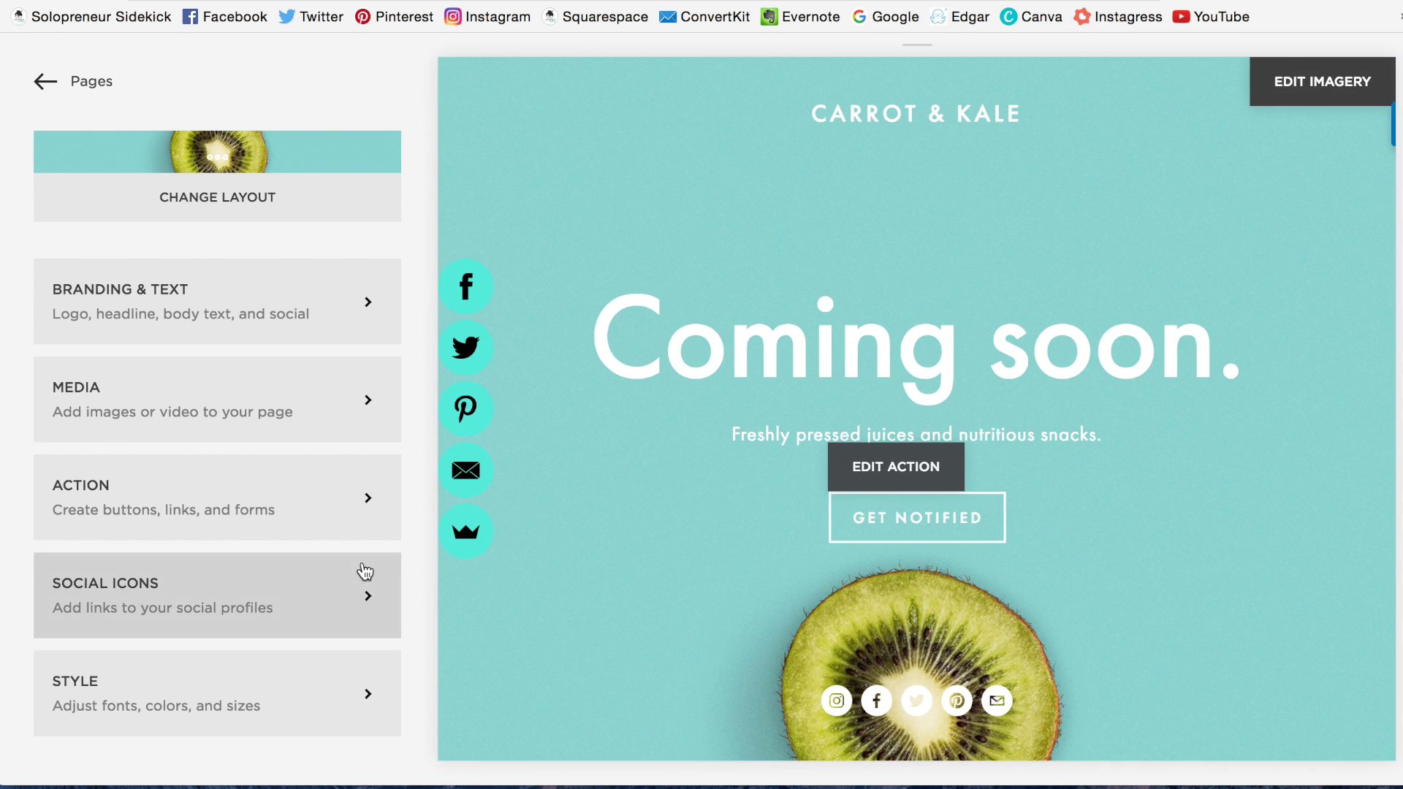
{"action": "left_click", "coordinate": [321, 307]}
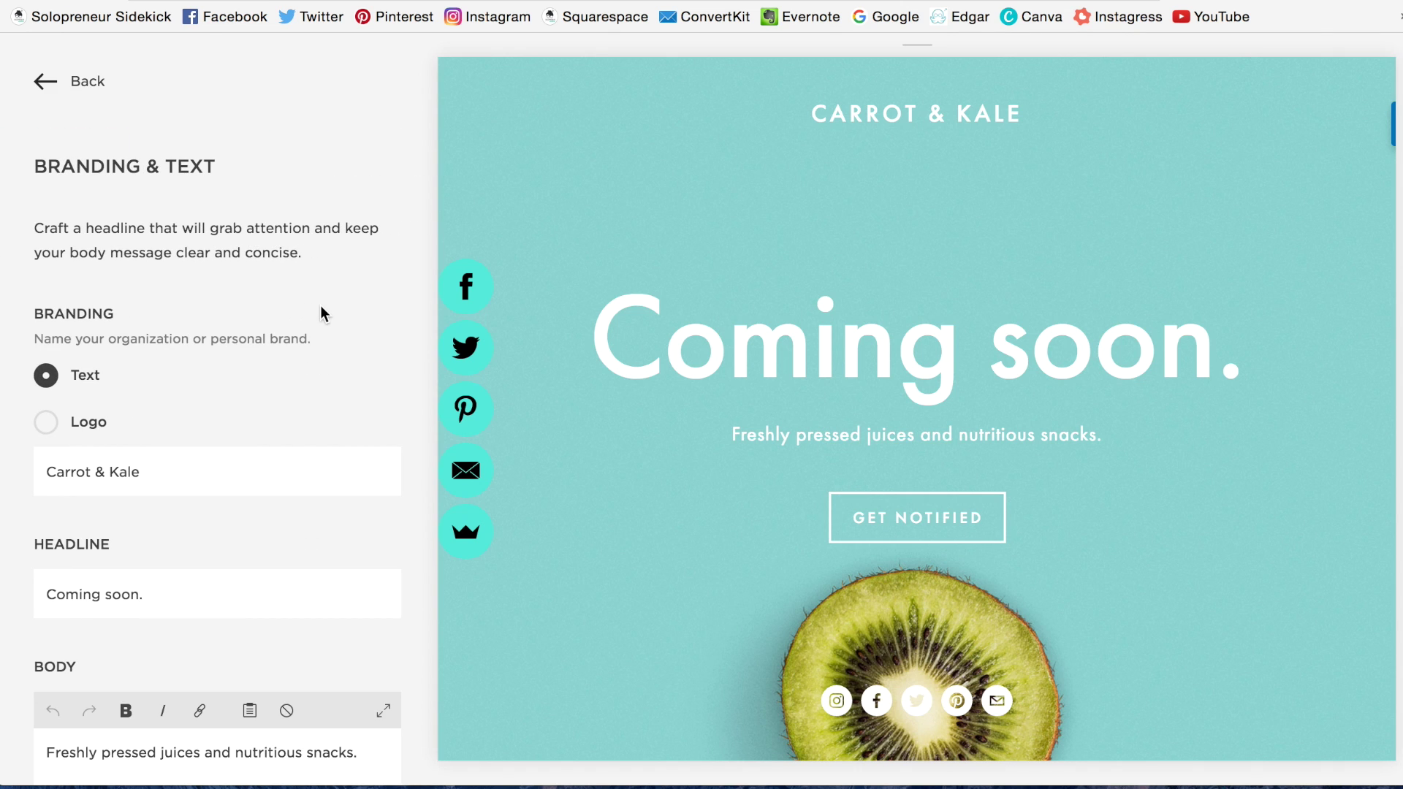
{"action": "left_click", "coordinate": [139, 471]}
{"action": "key", "text": "super+a"}
{"action": "type", "text": "S"}
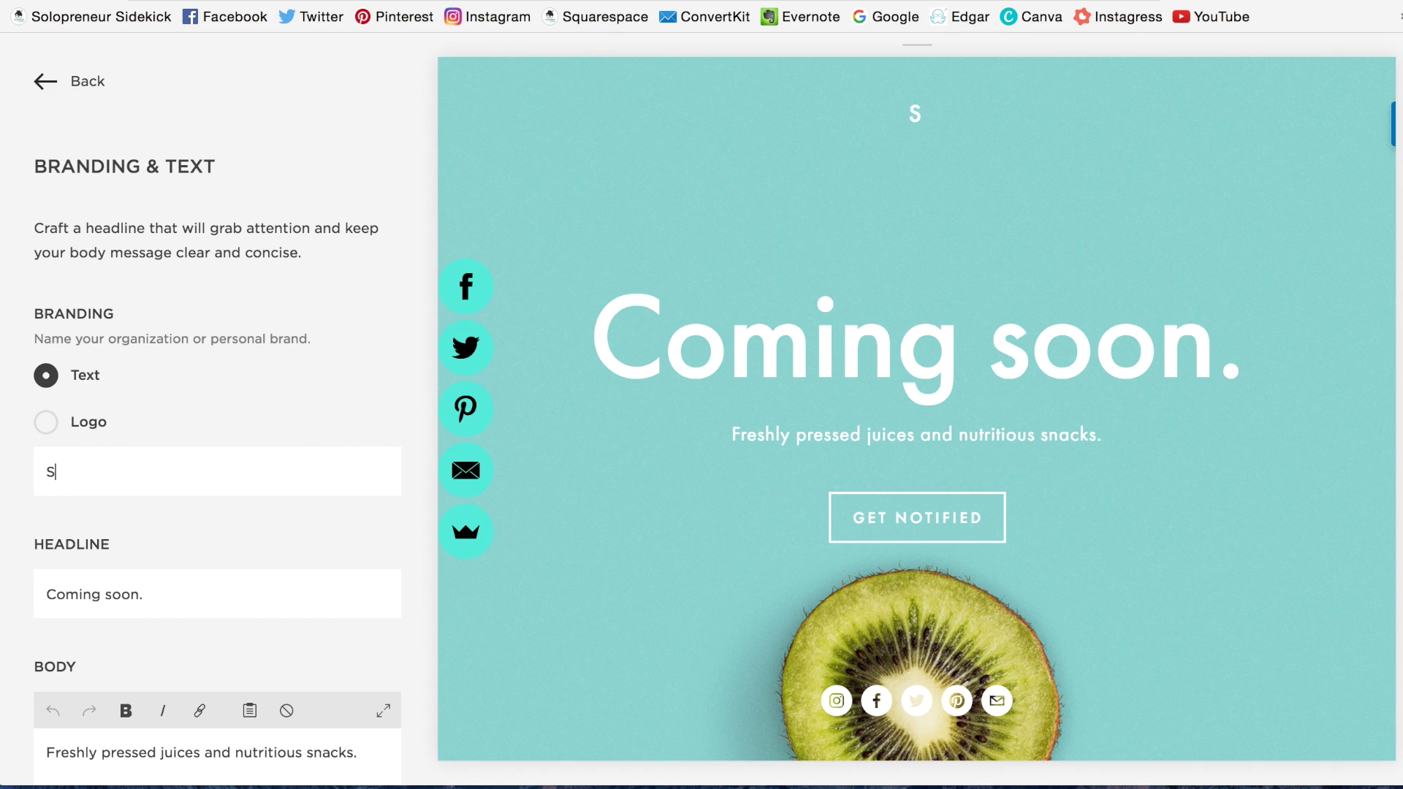
{"action": "type", "text": "olopreneur S"}
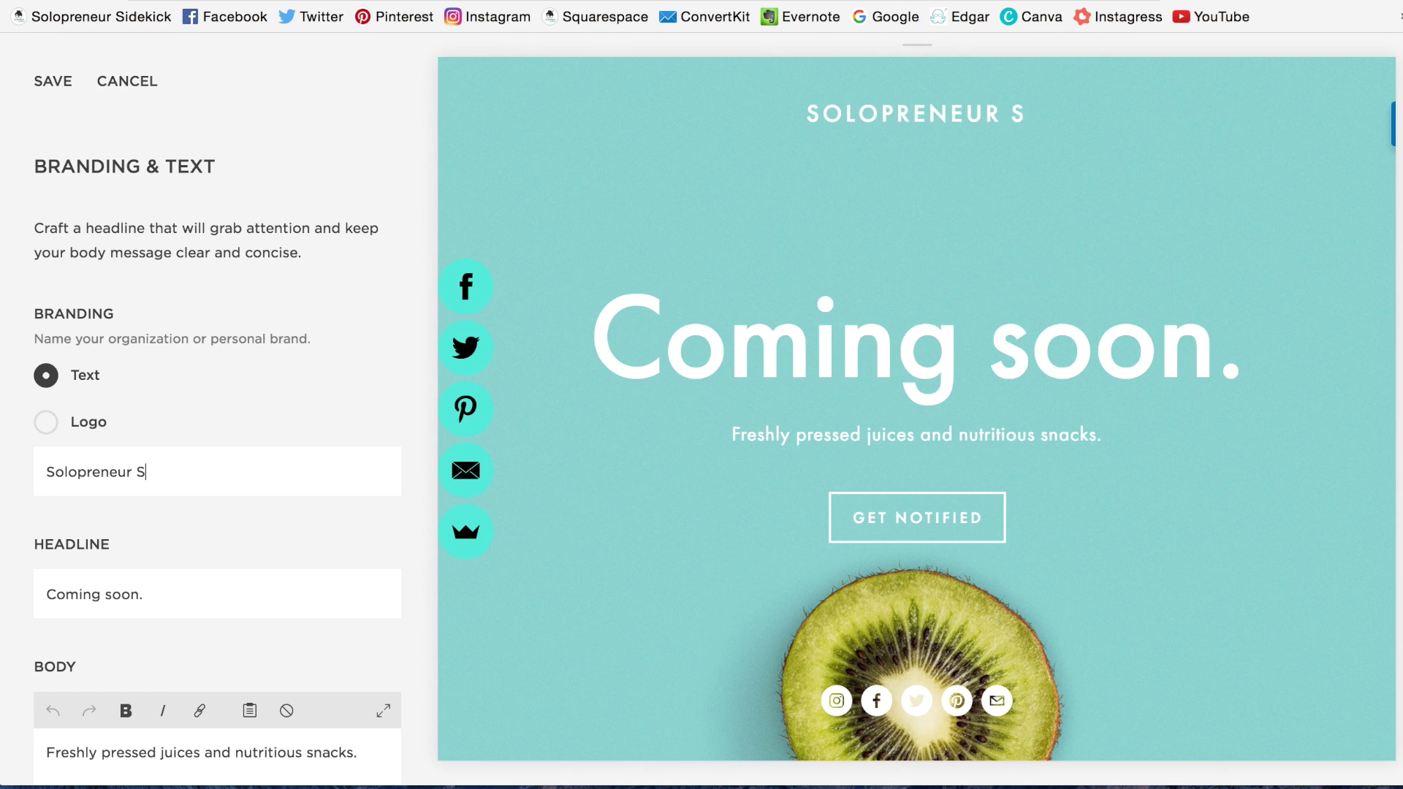
{"action": "type", "text": "idekick"}
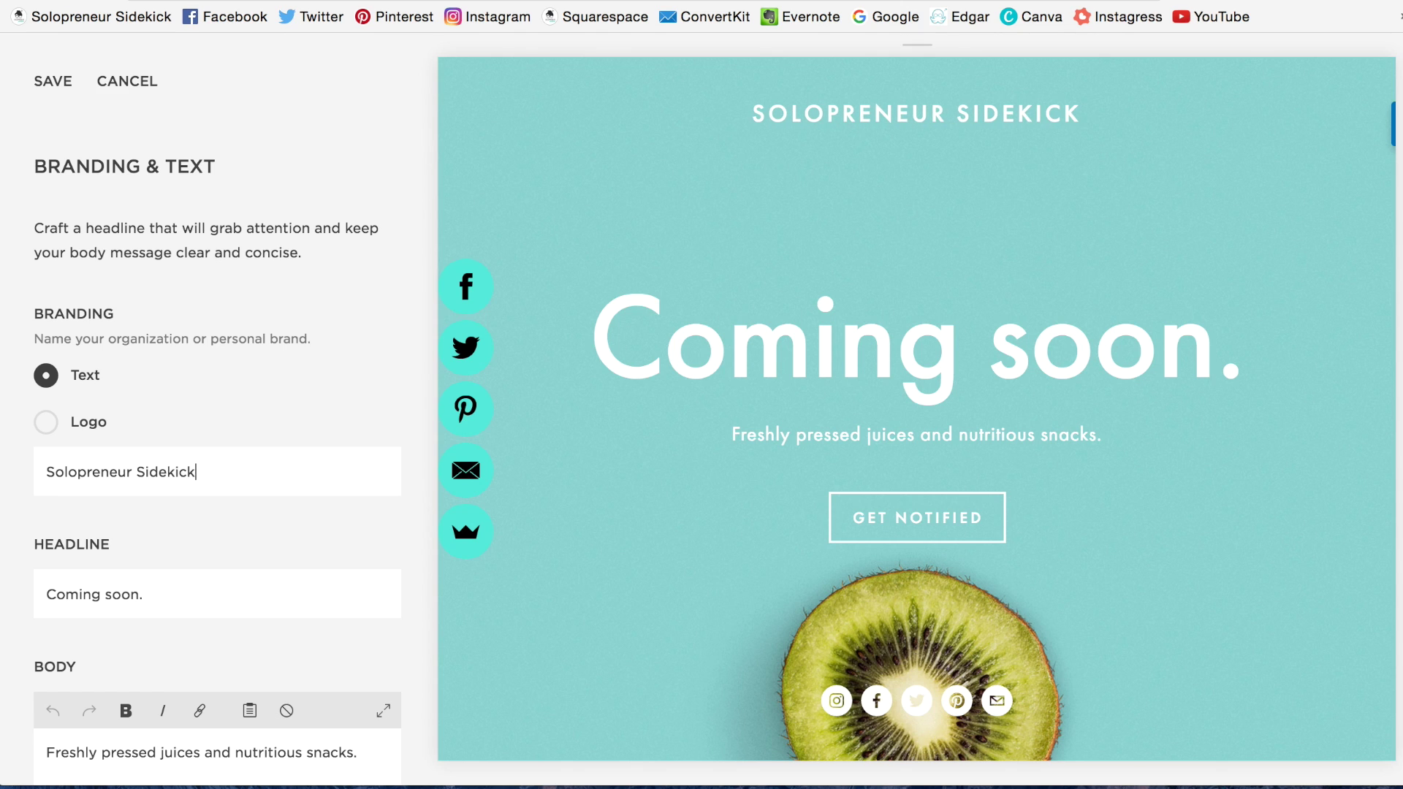
- Replace the 'Coming soon.' headline with 'Online course coming soon!' and save
{"action": "left_click", "coordinate": [238, 586]}
{"action": "scroll", "coordinate": [239, 586], "scroll_direction": "down", "scroll_amount": 3}
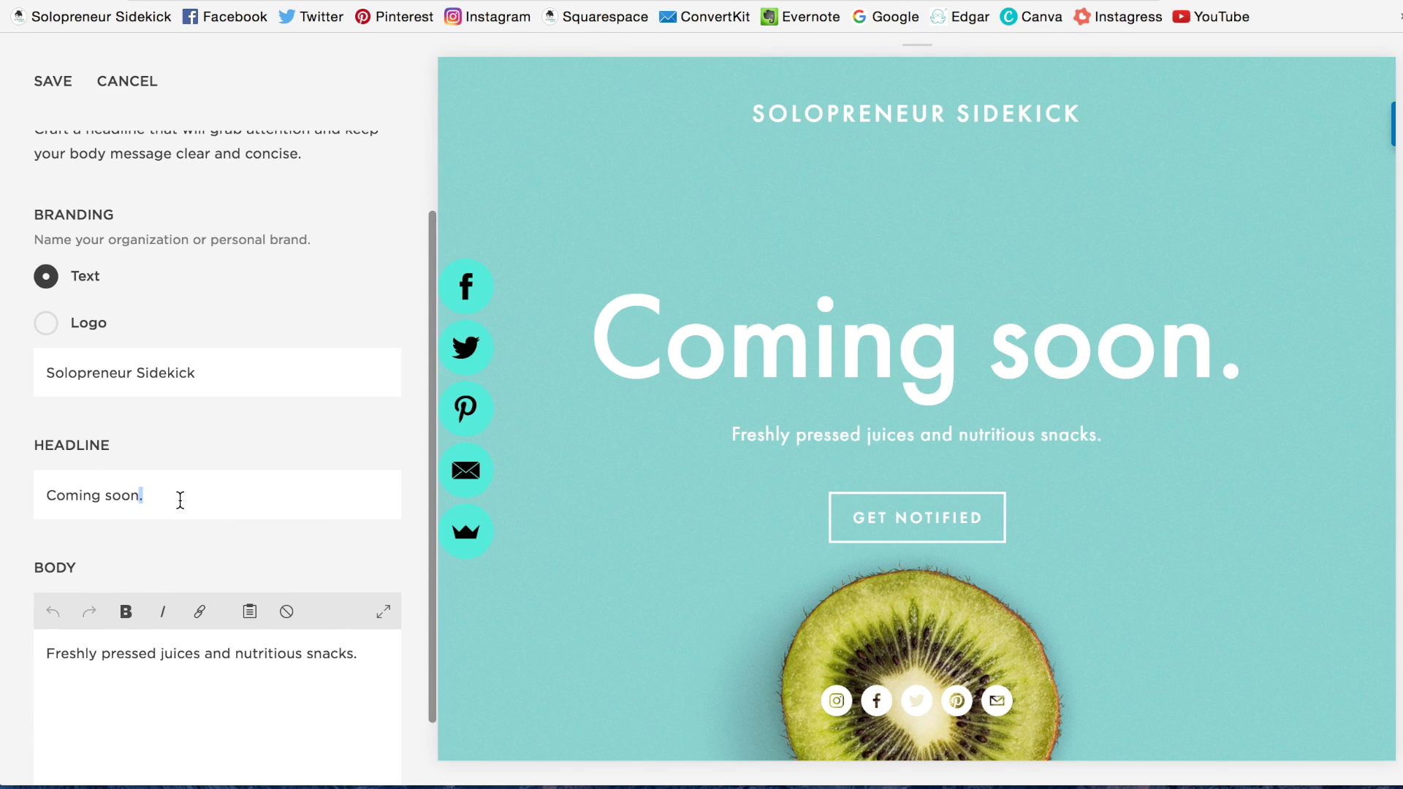
{"action": "key", "text": "super+a"}
{"action": "type", "text": "Online co"}
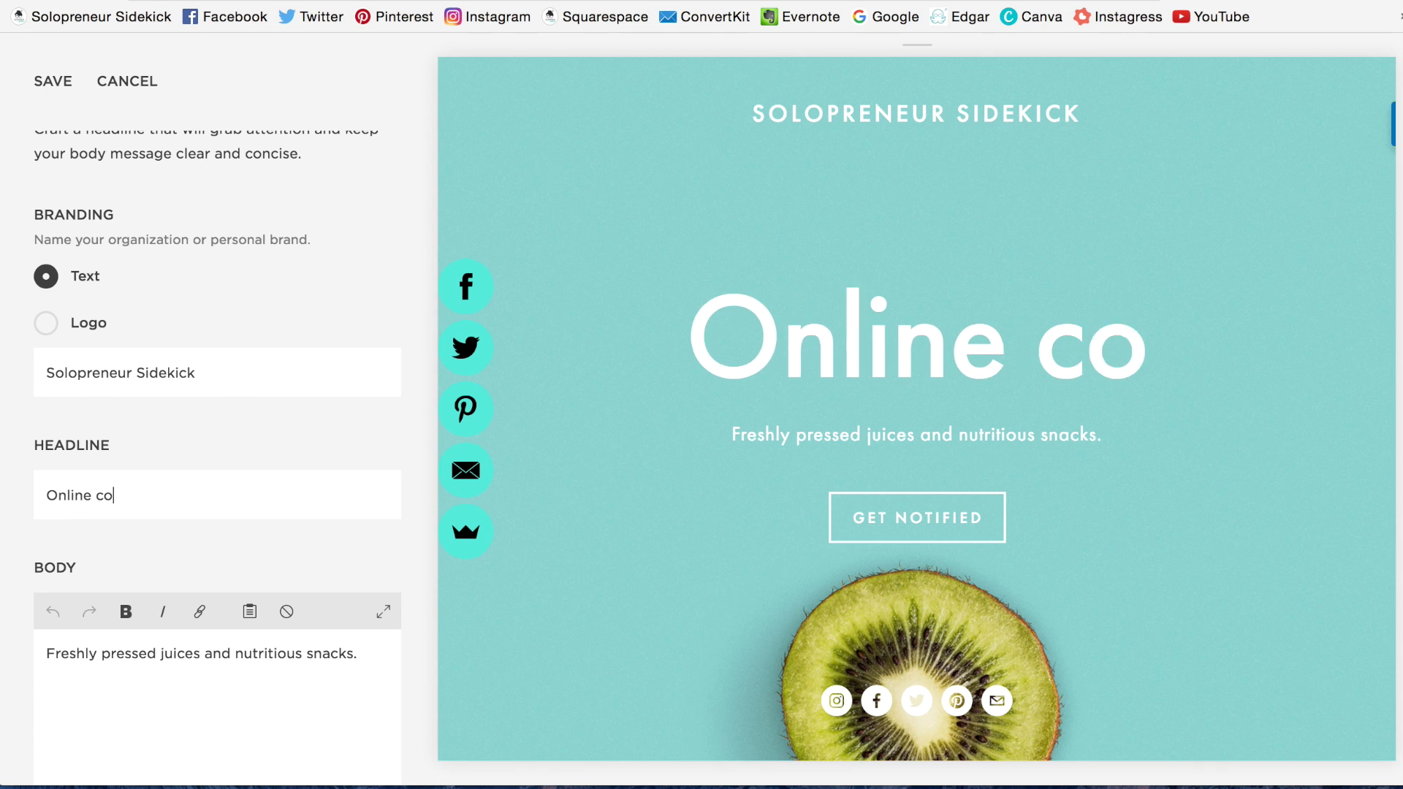
{"action": "type", "text": "urse coming soon!"}
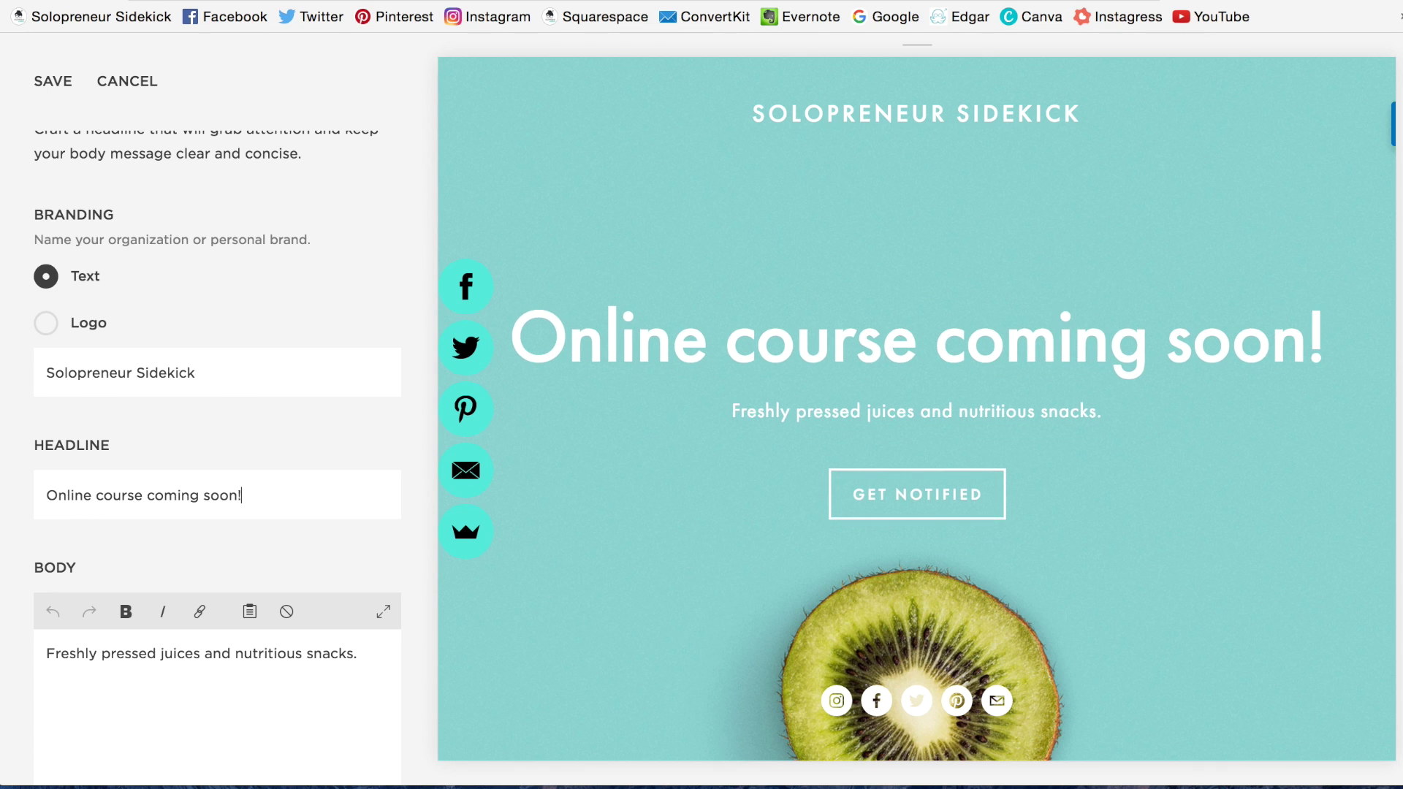
{"action": "scroll", "coordinate": [141, 679], "scroll_direction": "up", "scroll_amount": 3}
{"action": "left_click", "coordinate": [52, 81]}
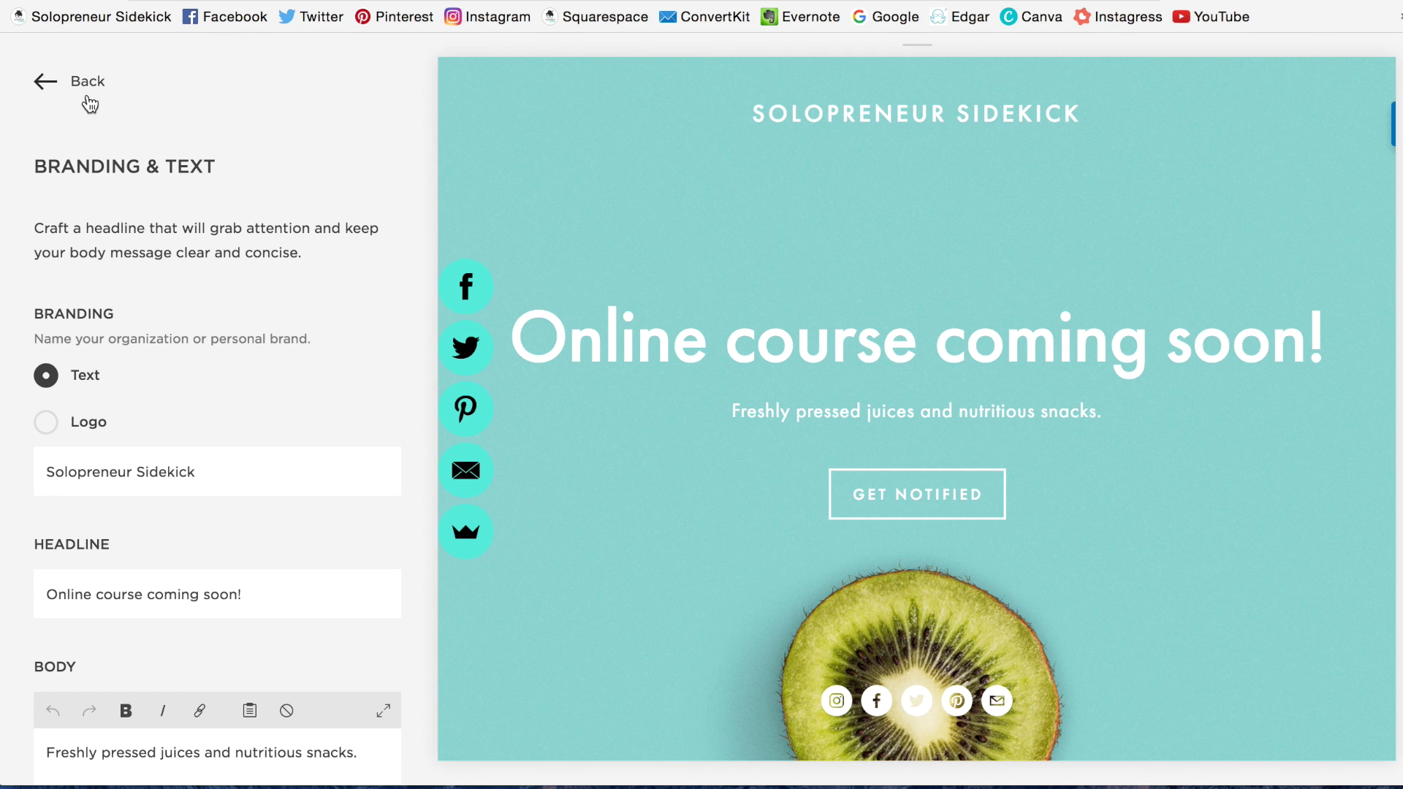
- Go back to the Test Landing Page overview, scroll its sections, and exit to the pages list
{"action": "left_click", "coordinate": [87, 82]}
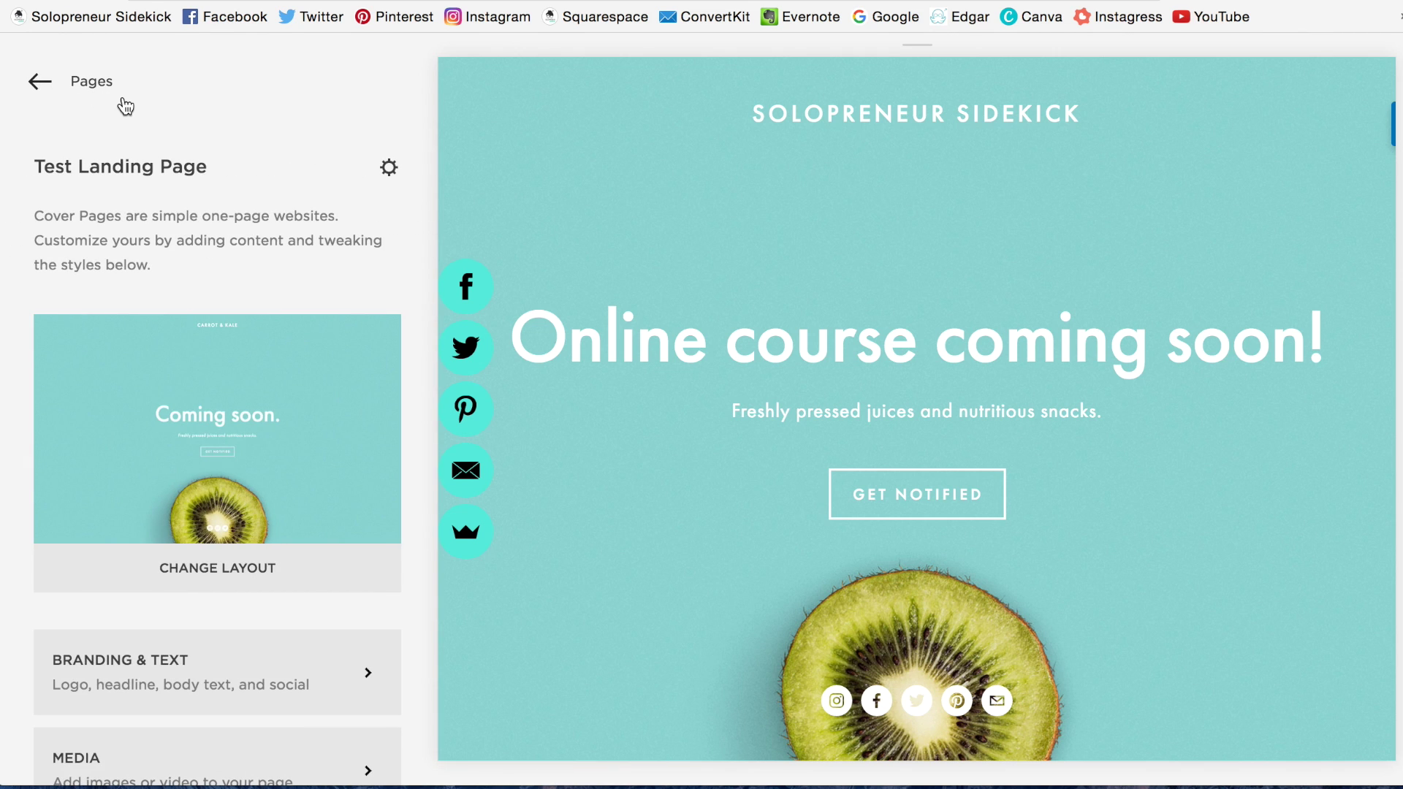
{"action": "scroll", "coordinate": [307, 444], "scroll_direction": "down", "scroll_amount": 4}
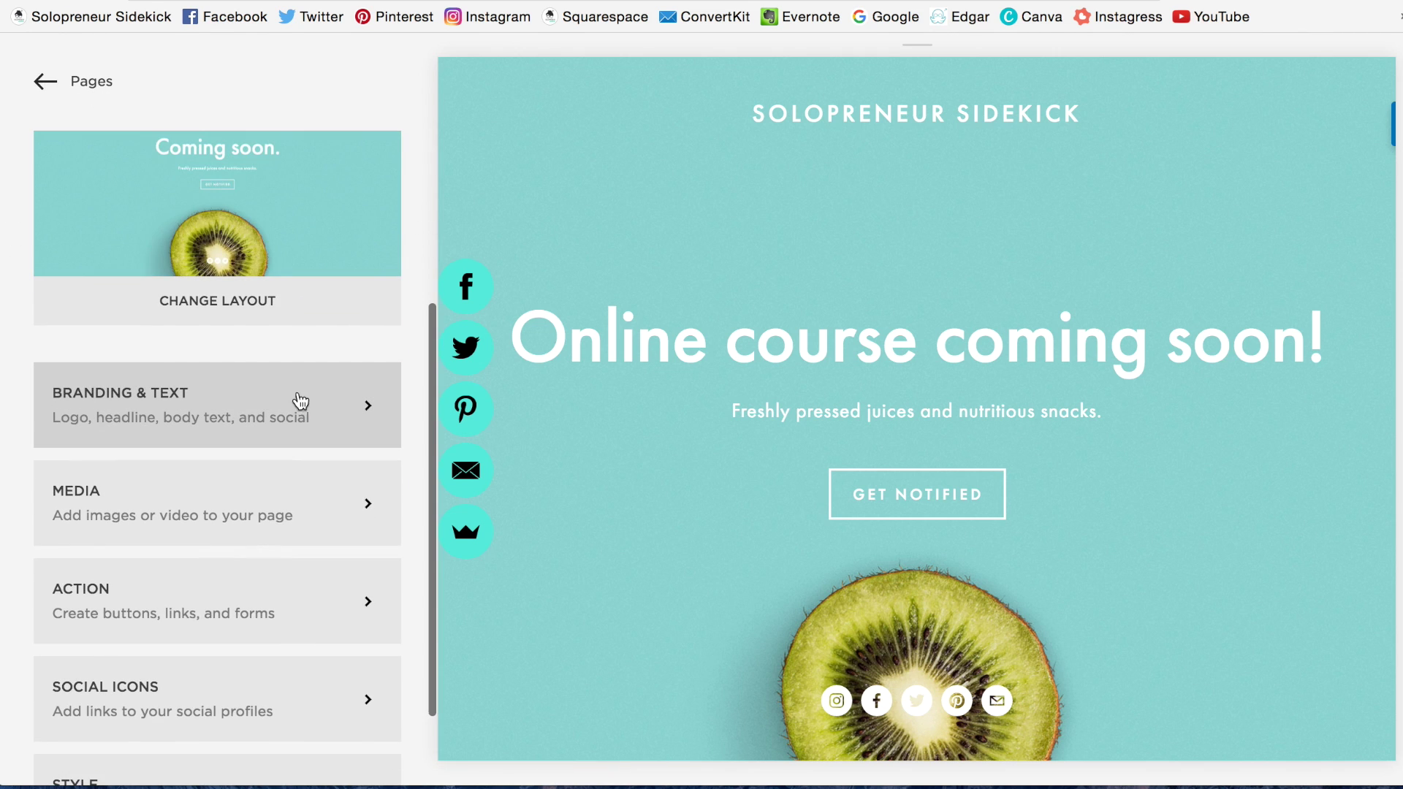
{"action": "scroll", "coordinate": [282, 507], "scroll_direction": "down", "scroll_amount": 2}
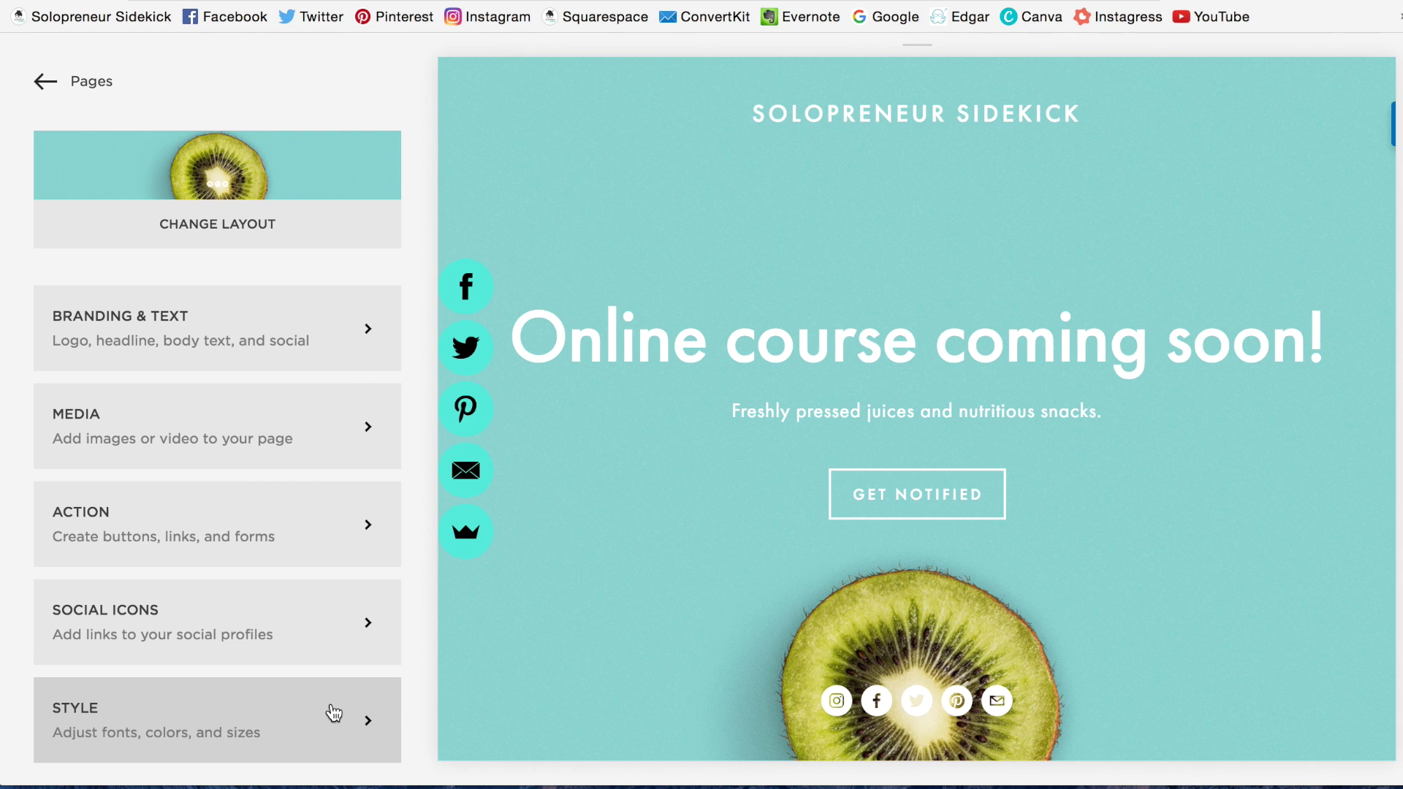
{"action": "key", "text": "Escape"}
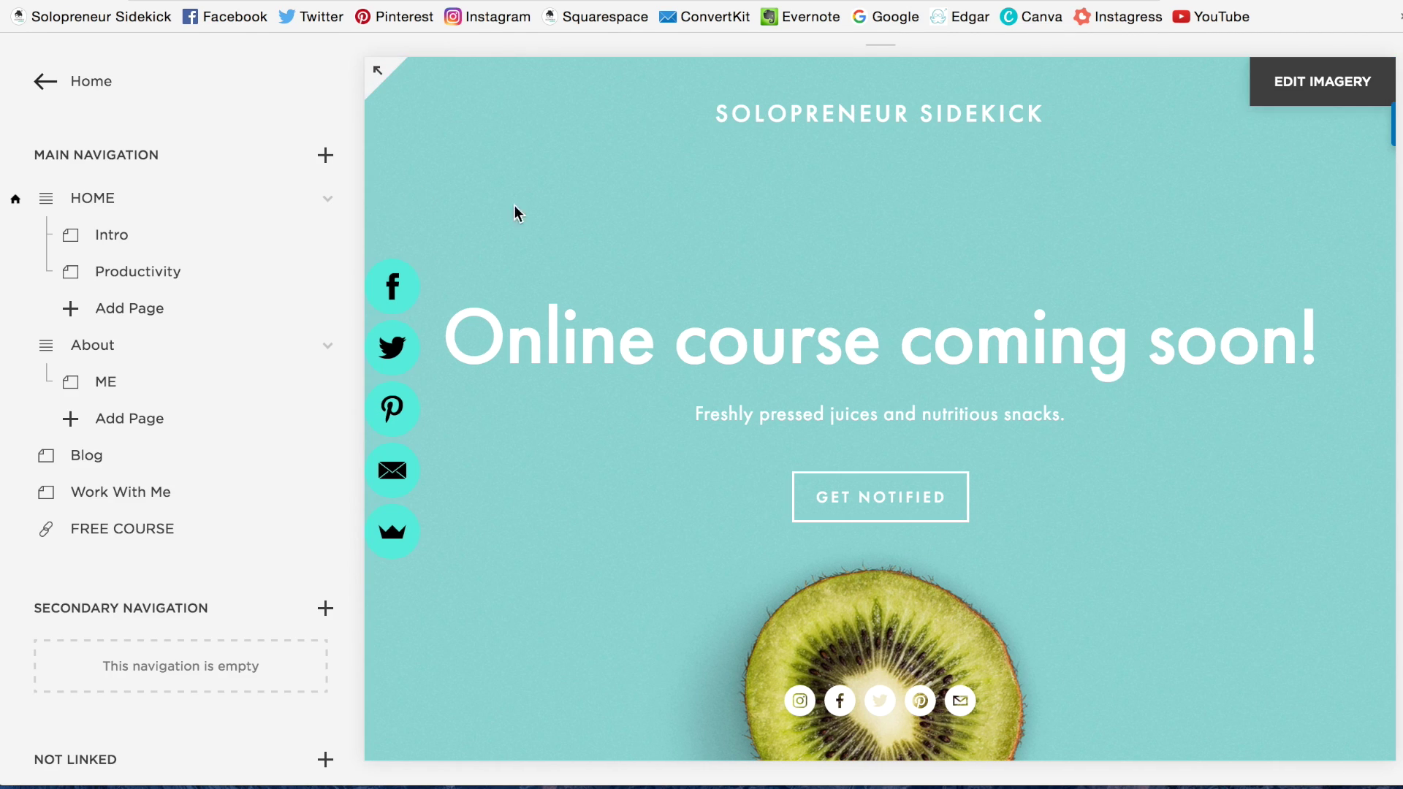